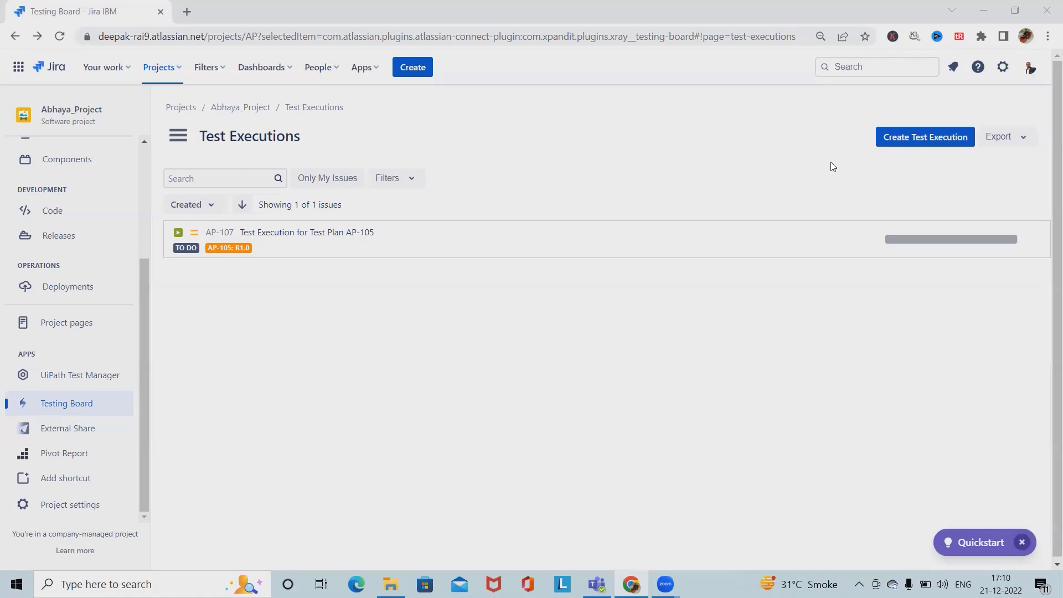
Start a new Jira issue and set its issue type to Test Set.
{"action": "left_click", "coordinate": [432, 72]}
{"action": "left_click", "coordinate": [502, 223]}
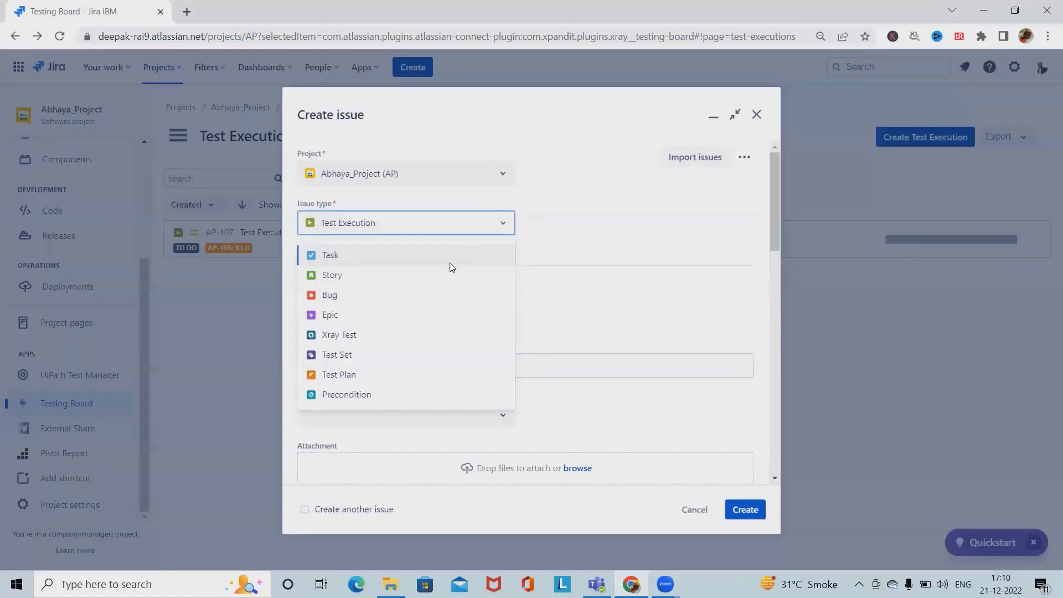
{"action": "left_click", "coordinate": [362, 355]}
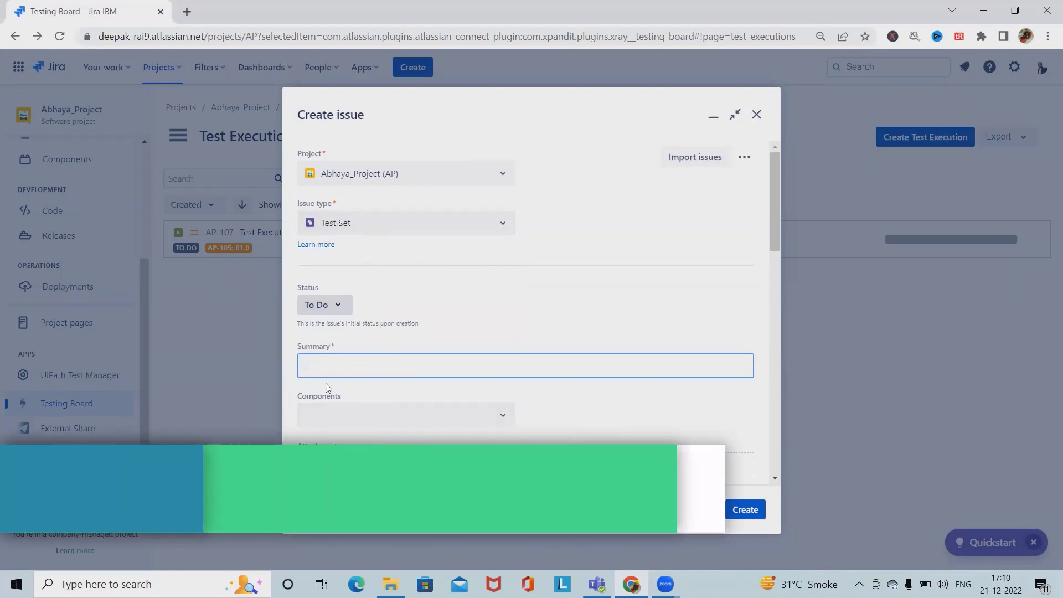
{"action": "scroll", "coordinate": [332, 305], "scroll_direction": "down", "scroll_amount": 3}
{"action": "scroll", "coordinate": [351, 244], "scroll_direction": "up", "scroll_amount": 1}
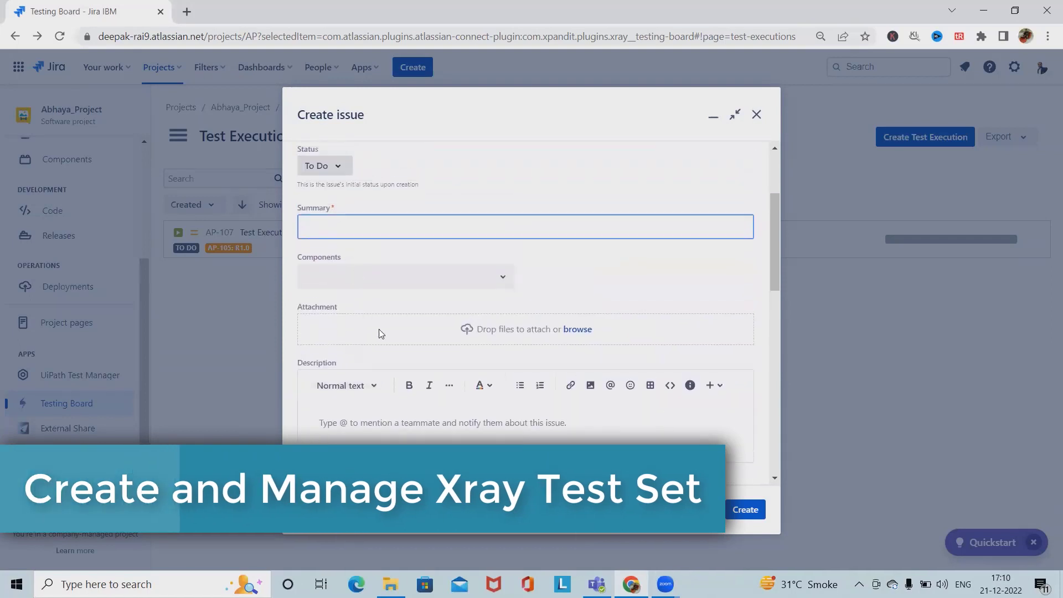
{"action": "scroll", "coordinate": [420, 368], "scroll_direction": "down", "scroll_amount": 12}
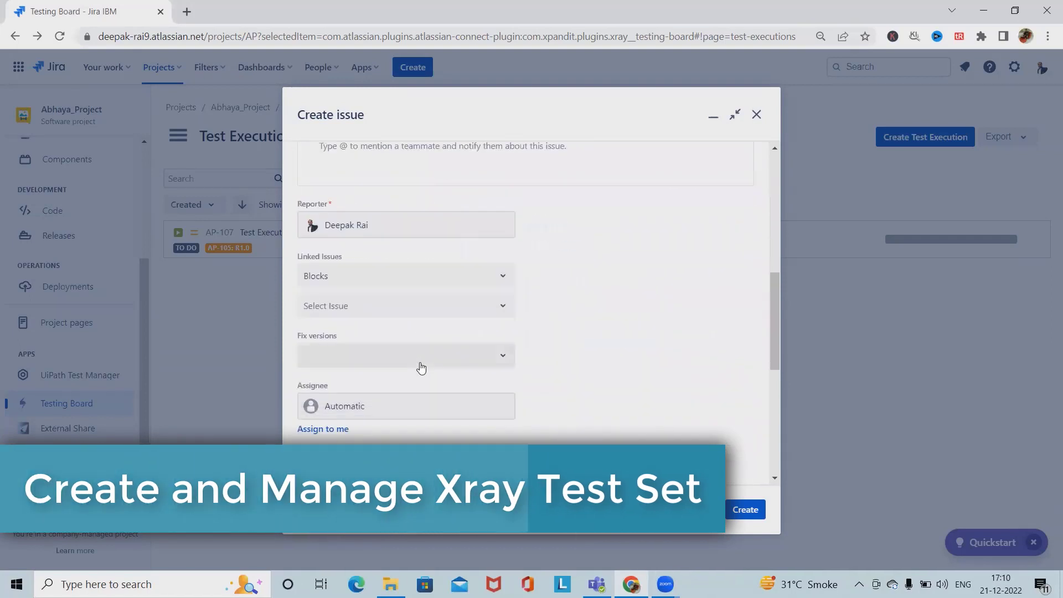
{"action": "scroll", "coordinate": [447, 404], "scroll_direction": "up", "scroll_amount": 15}
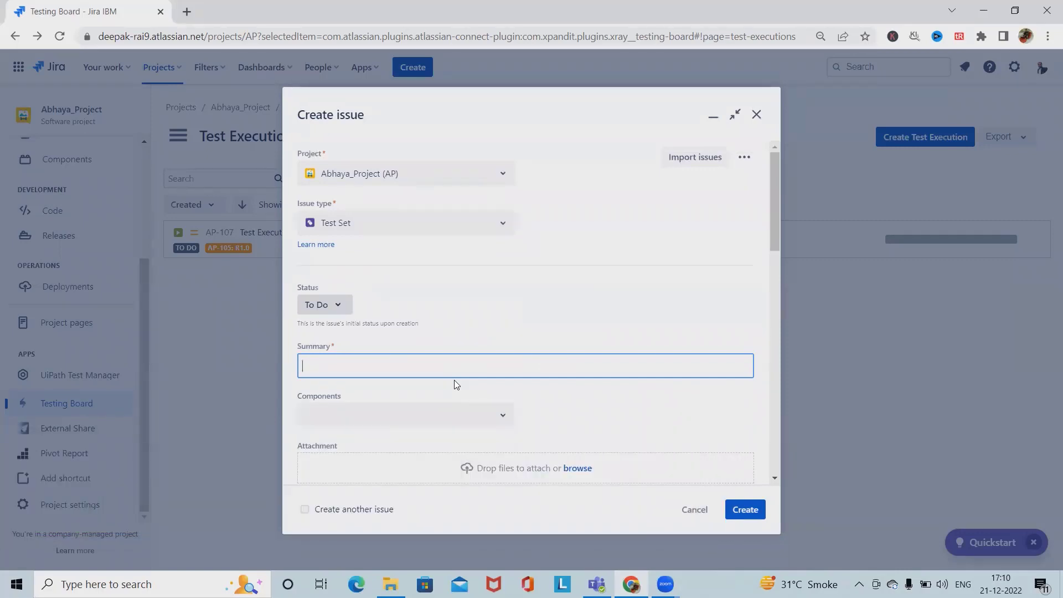
Create the Test Set with summary 'Demo_Testset' and resolution Done.
{"action": "type", "text": "Demo_Testset"}
{"action": "scroll", "coordinate": [438, 427], "scroll_direction": "down", "scroll_amount": 5}
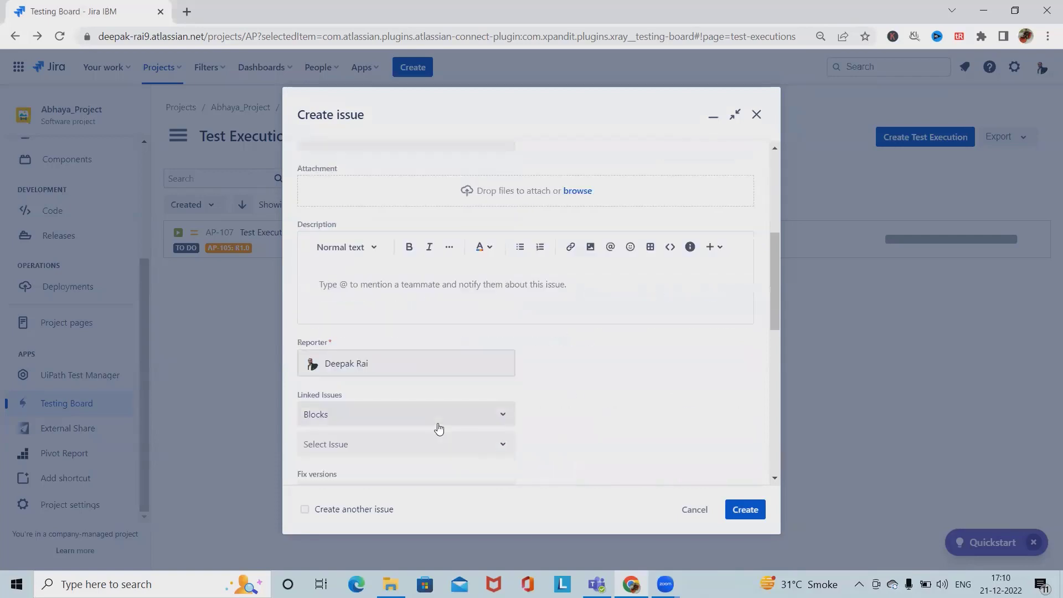
{"action": "scroll", "coordinate": [438, 429], "scroll_direction": "up", "scroll_amount": 1}
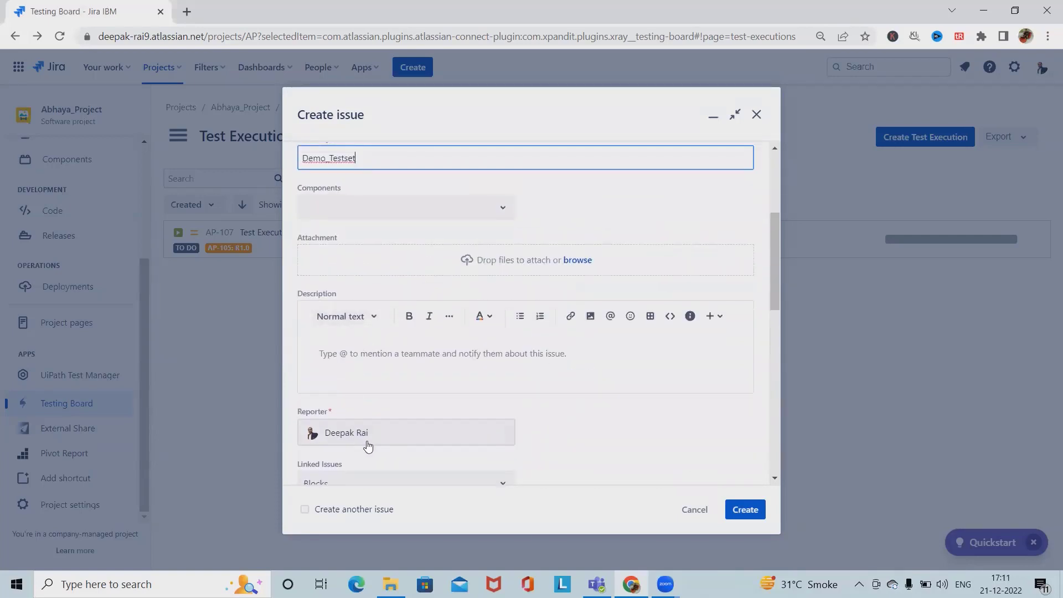
{"action": "scroll", "coordinate": [368, 446], "scroll_direction": "down", "scroll_amount": 3}
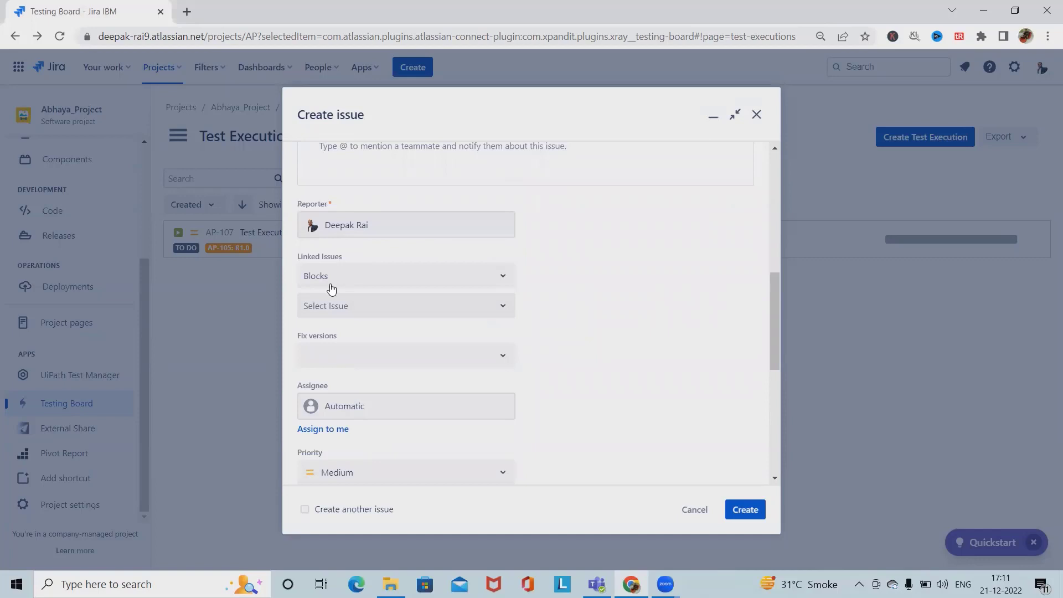
{"action": "scroll", "coordinate": [357, 468], "scroll_direction": "down", "scroll_amount": 2}
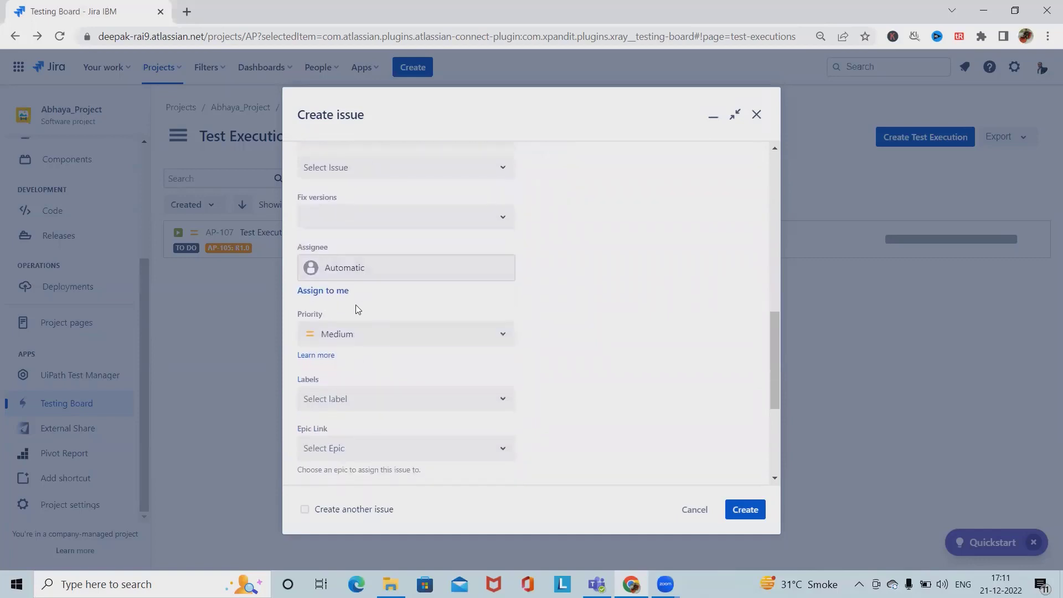
{"action": "scroll", "coordinate": [397, 408], "scroll_direction": "down", "scroll_amount": 3}
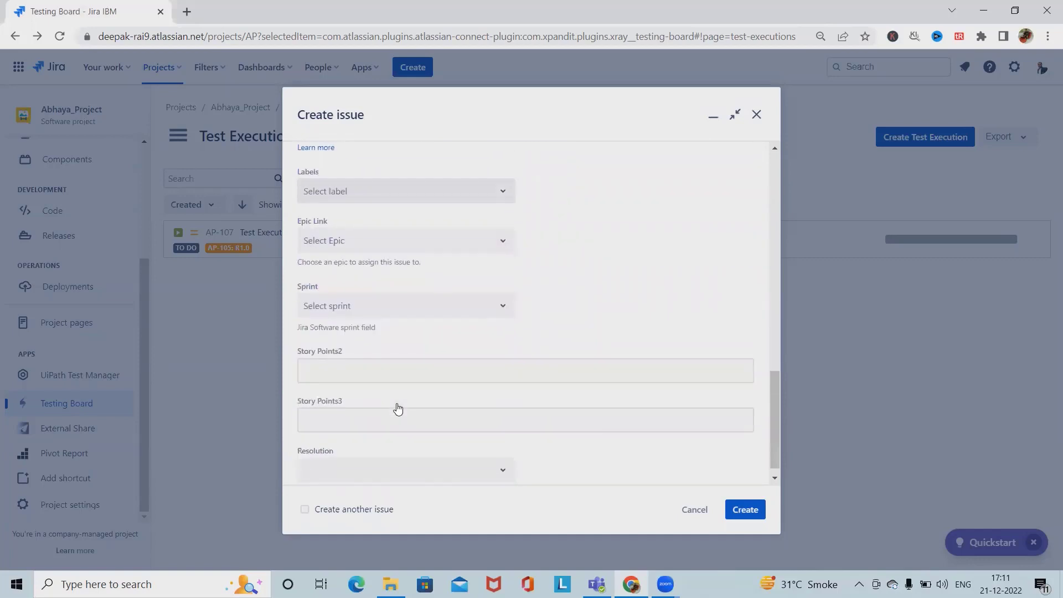
{"action": "left_click", "coordinate": [323, 467]}
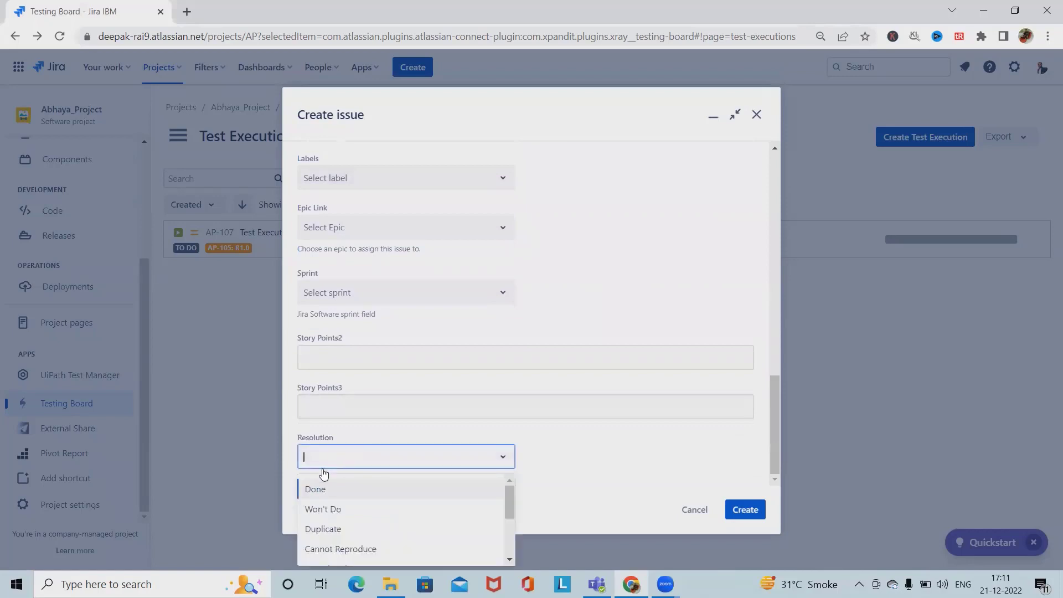
{"action": "left_click", "coordinate": [318, 491]}
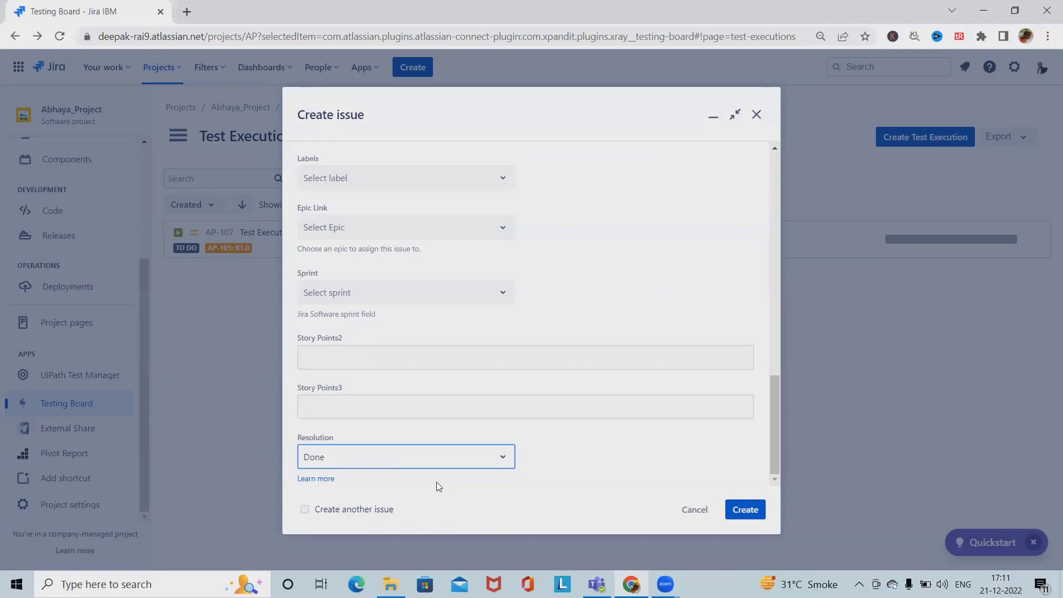
{"action": "left_click", "coordinate": [747, 512]}
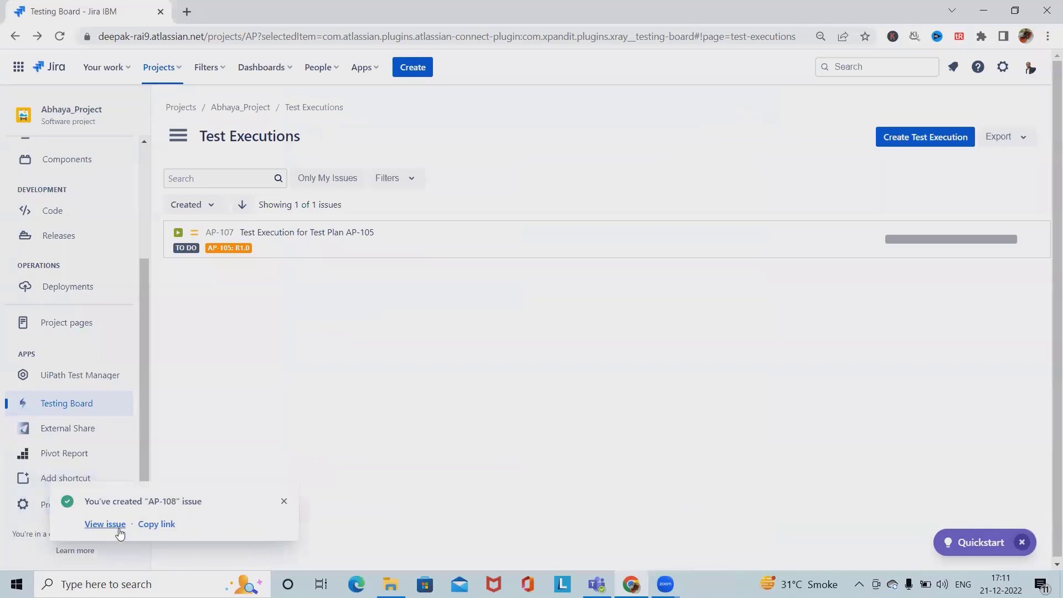
Open AP-108 and add the existing tests AP-102 and AP-52 to it.
{"action": "left_click", "coordinate": [108, 525]}
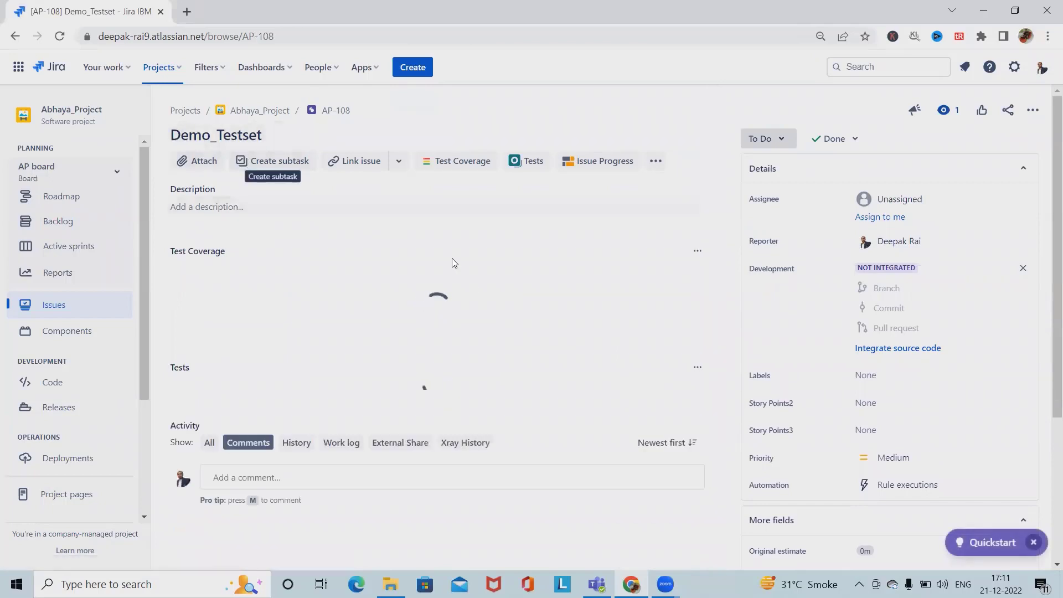
{"action": "scroll", "coordinate": [481, 333], "scroll_direction": "down", "scroll_amount": 4}
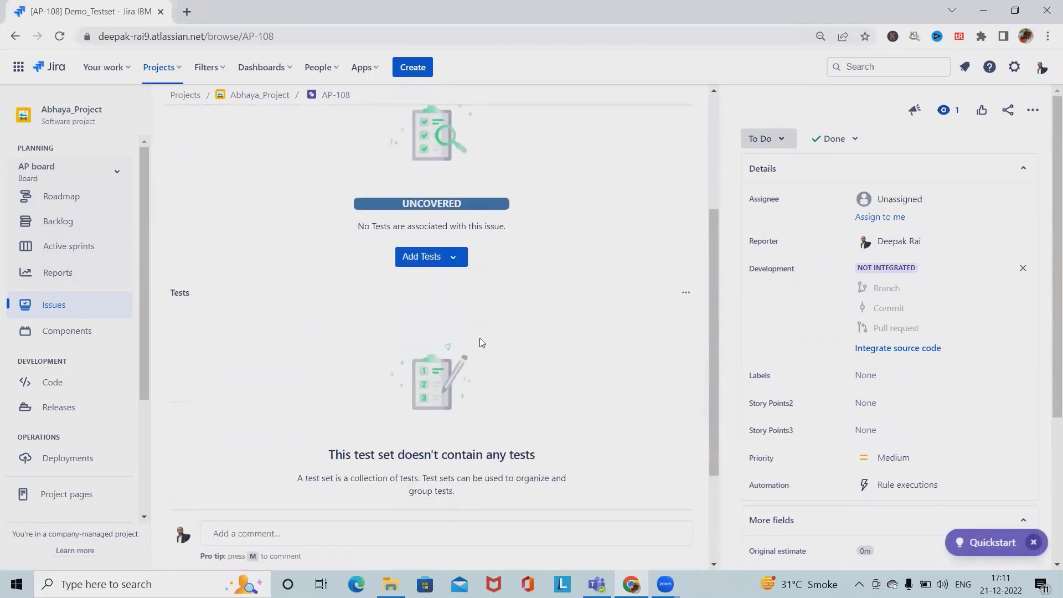
{"action": "left_click", "coordinate": [442, 259]}
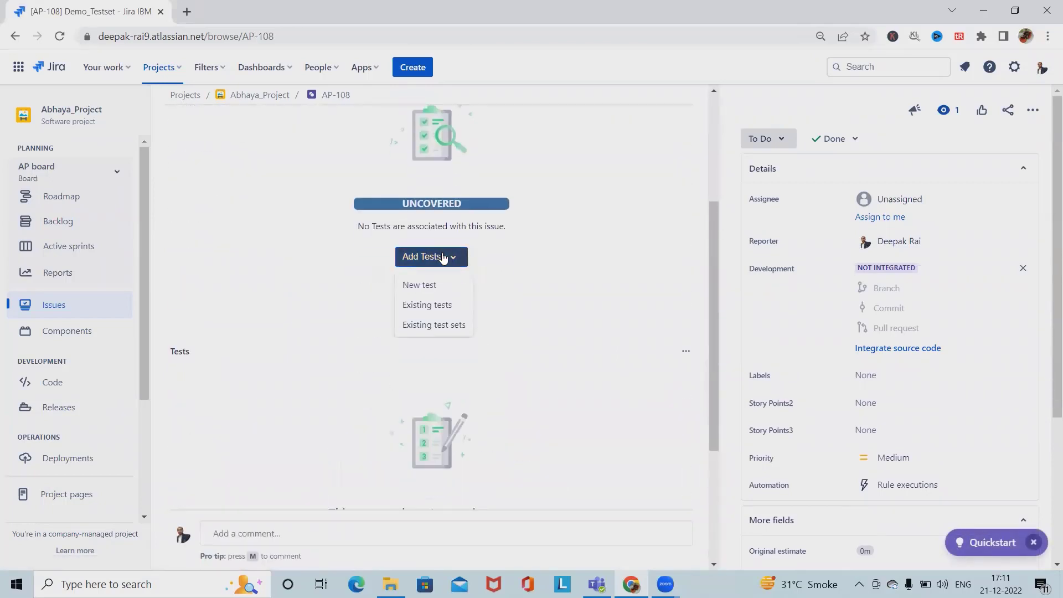
{"action": "left_click", "coordinate": [427, 304]}
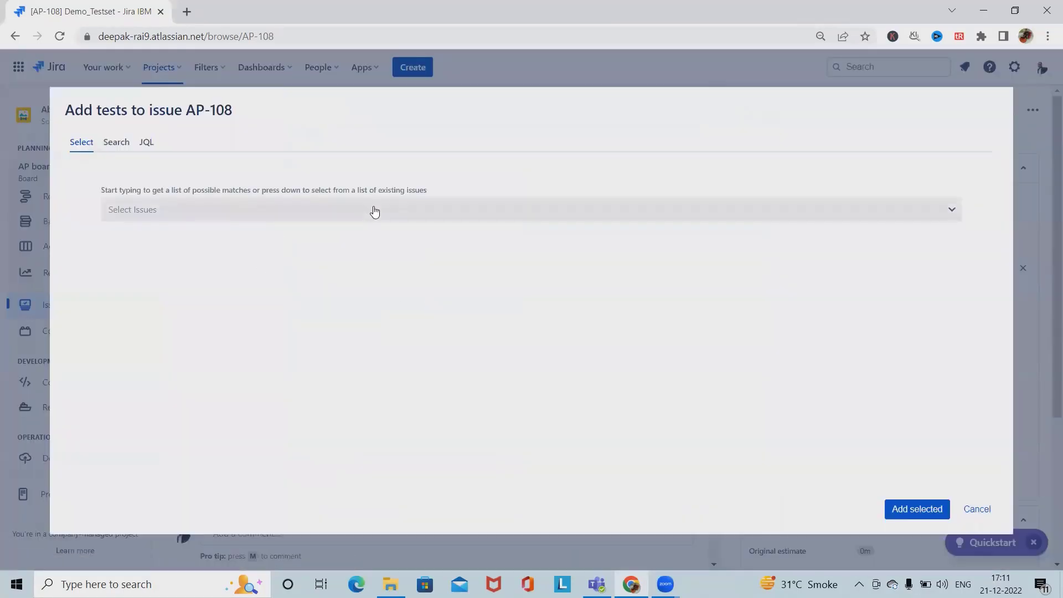
{"action": "left_click", "coordinate": [374, 211]}
{"action": "left_click", "coordinate": [249, 257]}
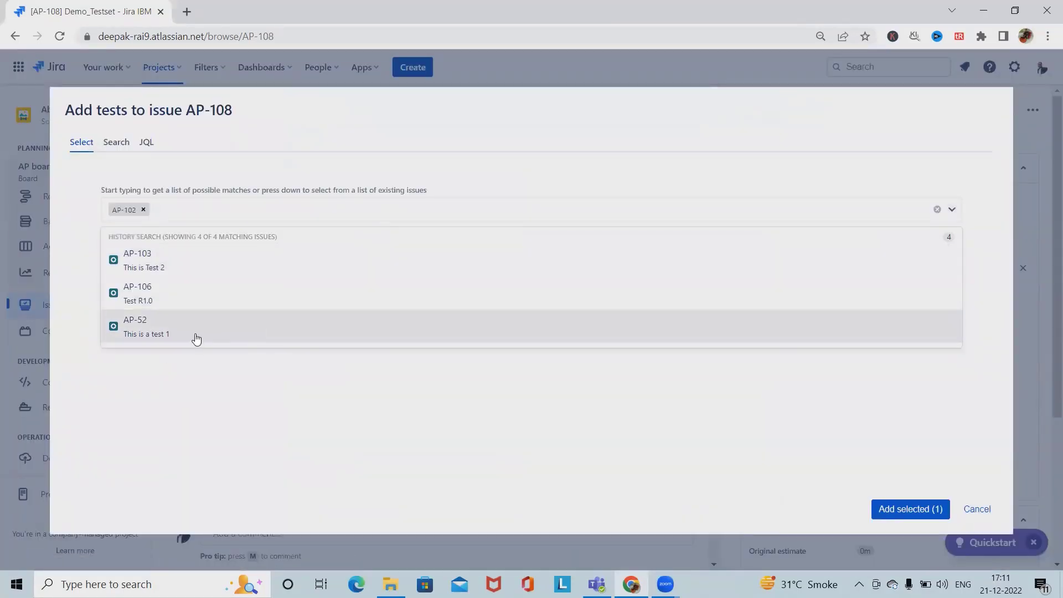
{"action": "left_click", "coordinate": [197, 332]}
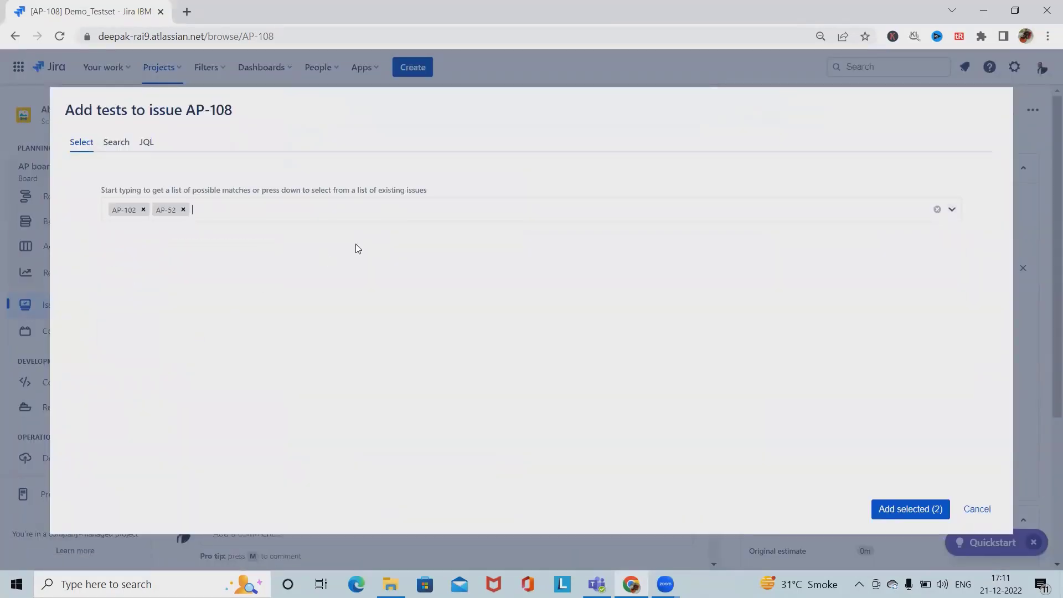
{"action": "left_click", "coordinate": [913, 514]}
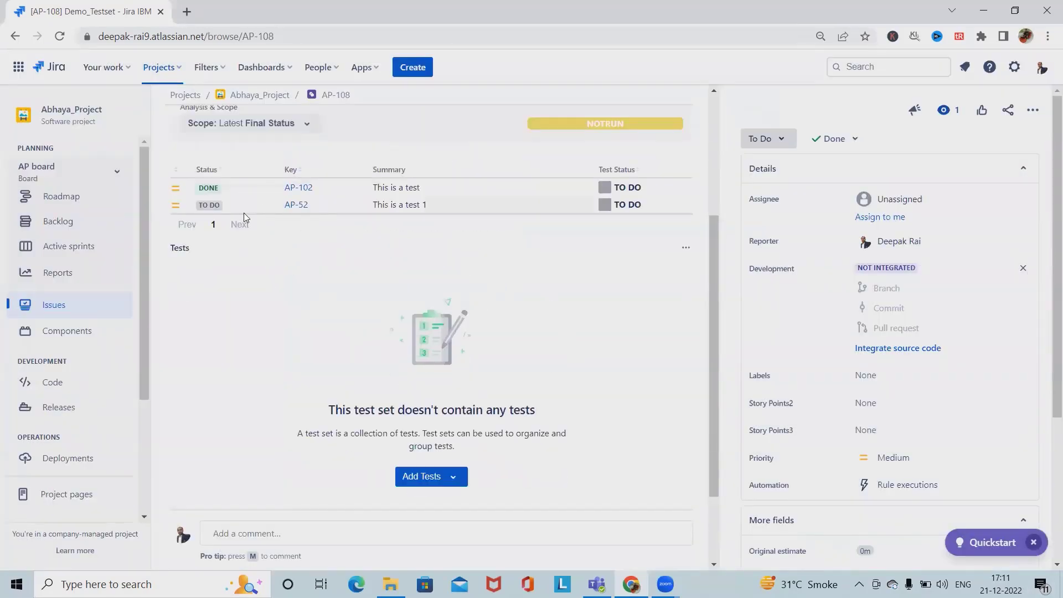
{"action": "scroll", "coordinate": [319, 357], "scroll_direction": "up", "scroll_amount": 4}
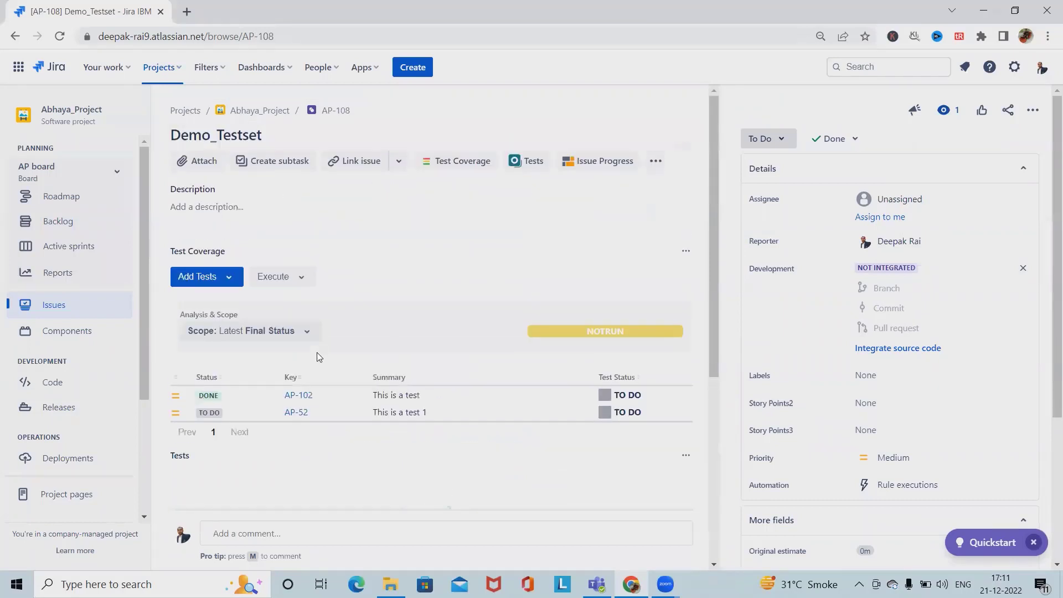
{"action": "left_click", "coordinate": [304, 283]}
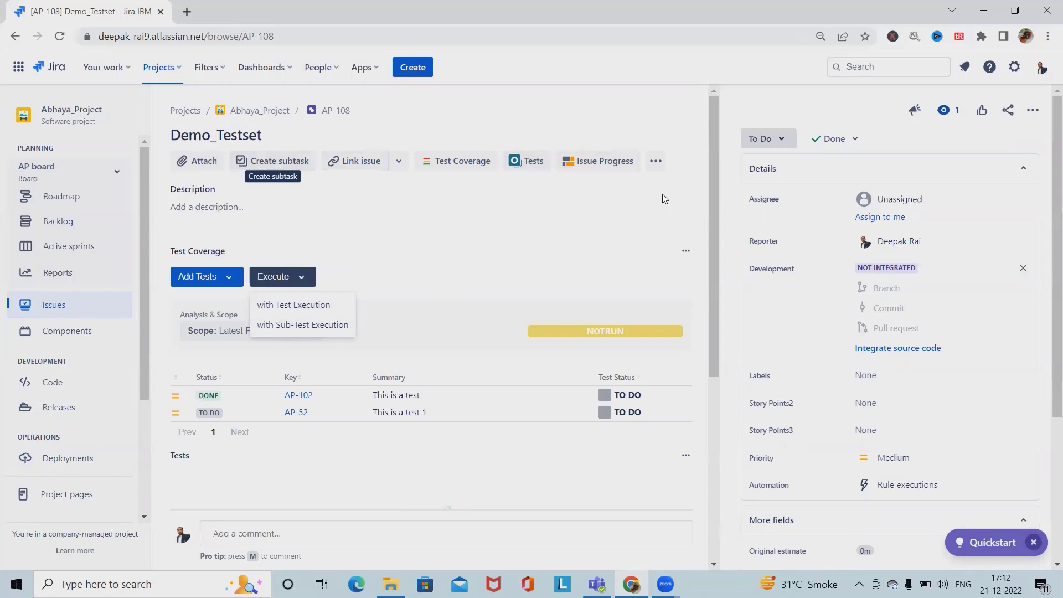
{"action": "left_click", "coordinate": [654, 163]}
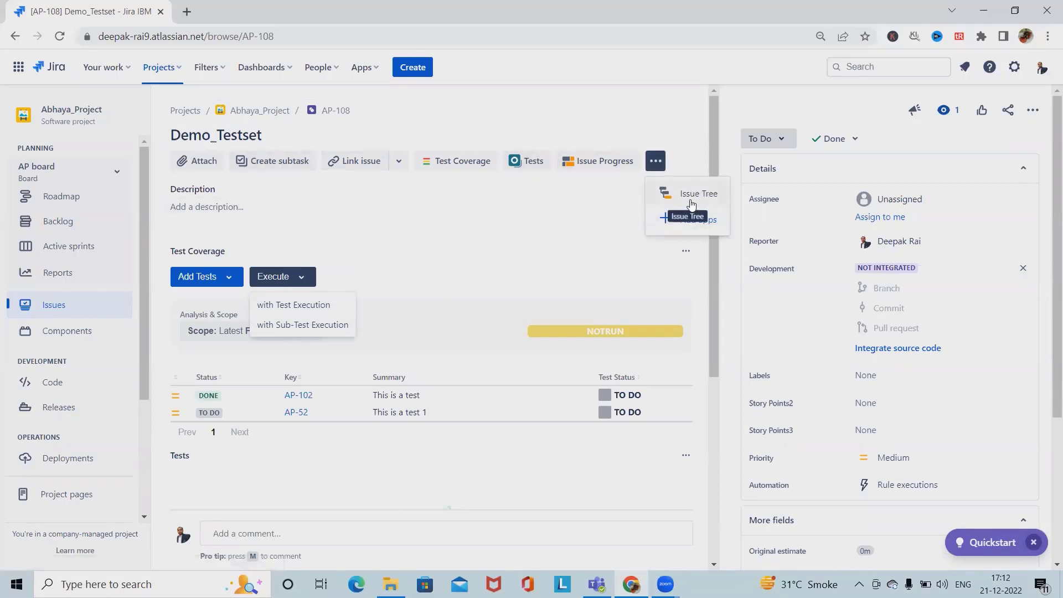
{"action": "scroll", "coordinate": [1045, 371], "scroll_direction": "down", "scroll_amount": 4}
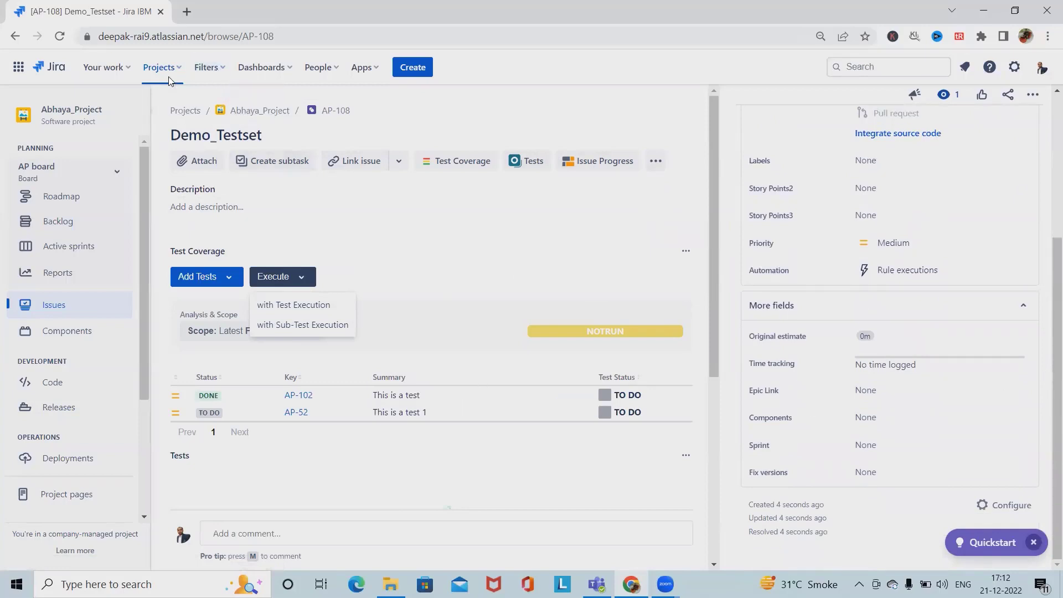
{"action": "scroll", "coordinate": [91, 425], "scroll_direction": "down", "scroll_amount": 3}
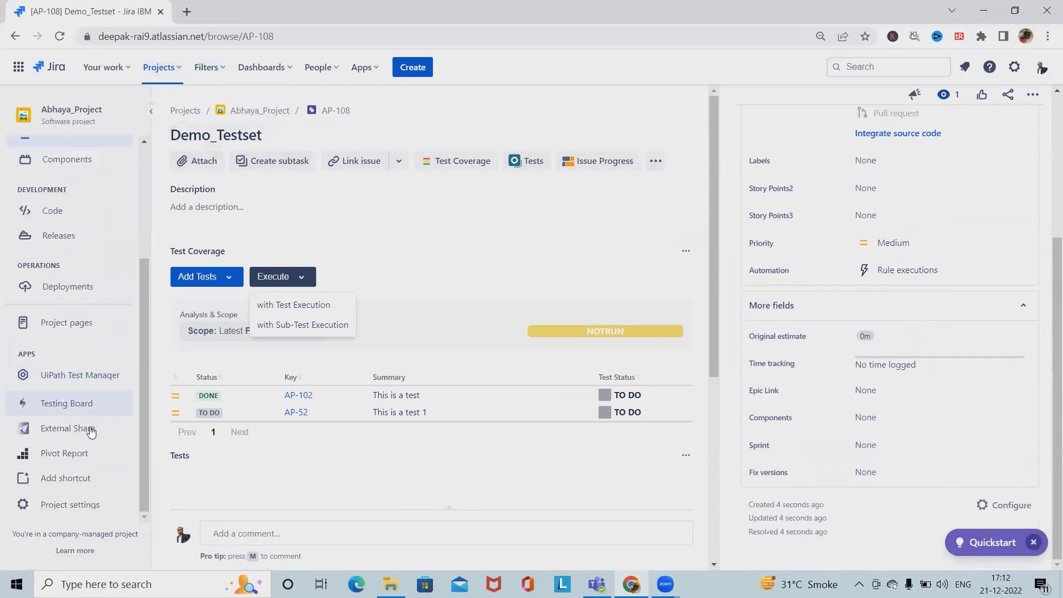
Generate the Test Sets List report from the project's Testing Board.
{"action": "left_click", "coordinate": [71, 410]}
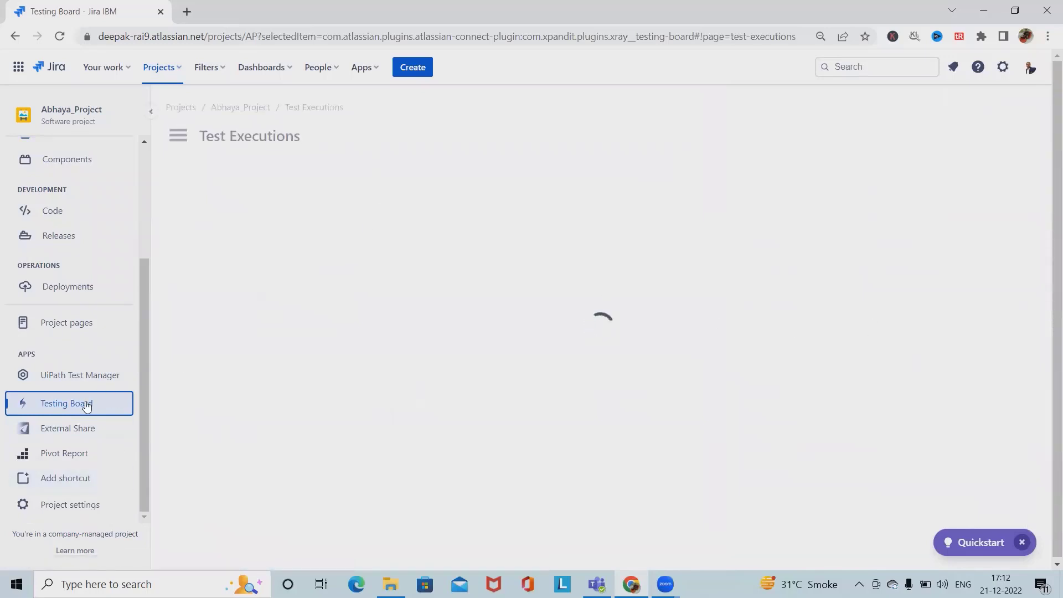
{"action": "left_click", "coordinate": [175, 134]}
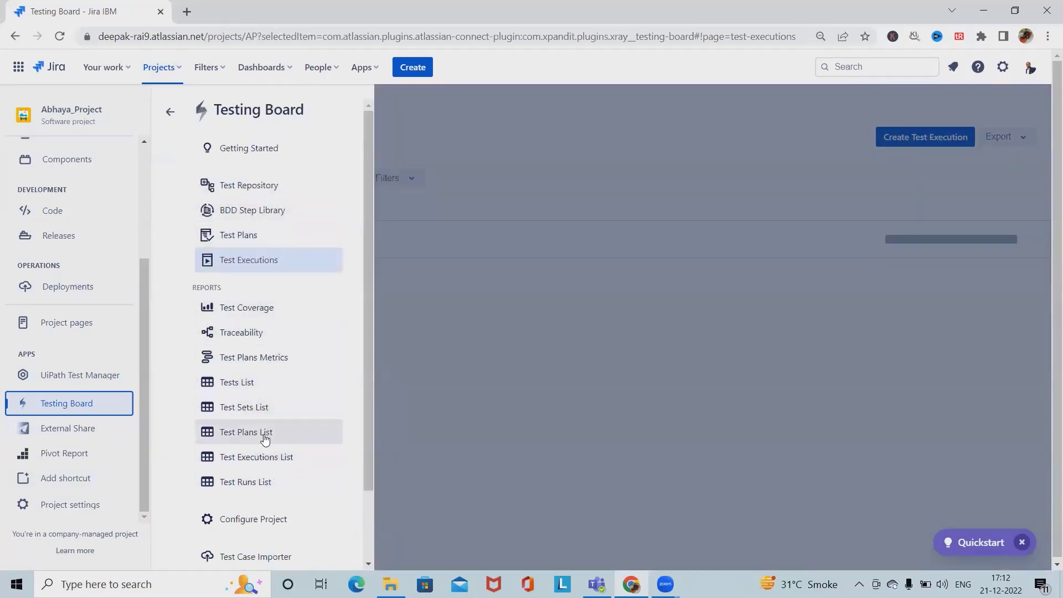
{"action": "left_click", "coordinate": [277, 407]}
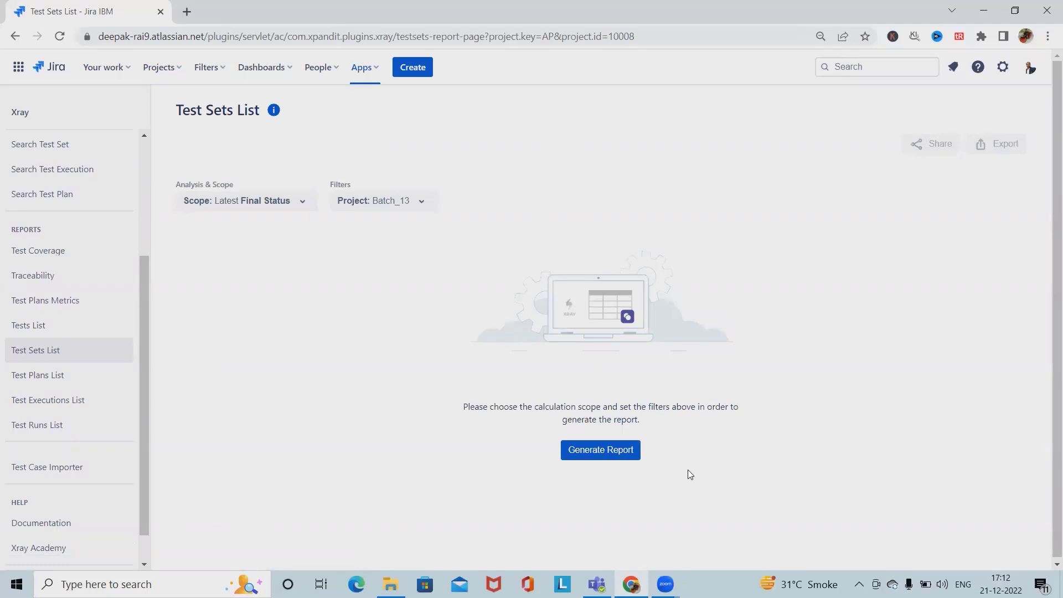
{"action": "left_click", "coordinate": [585, 455]}
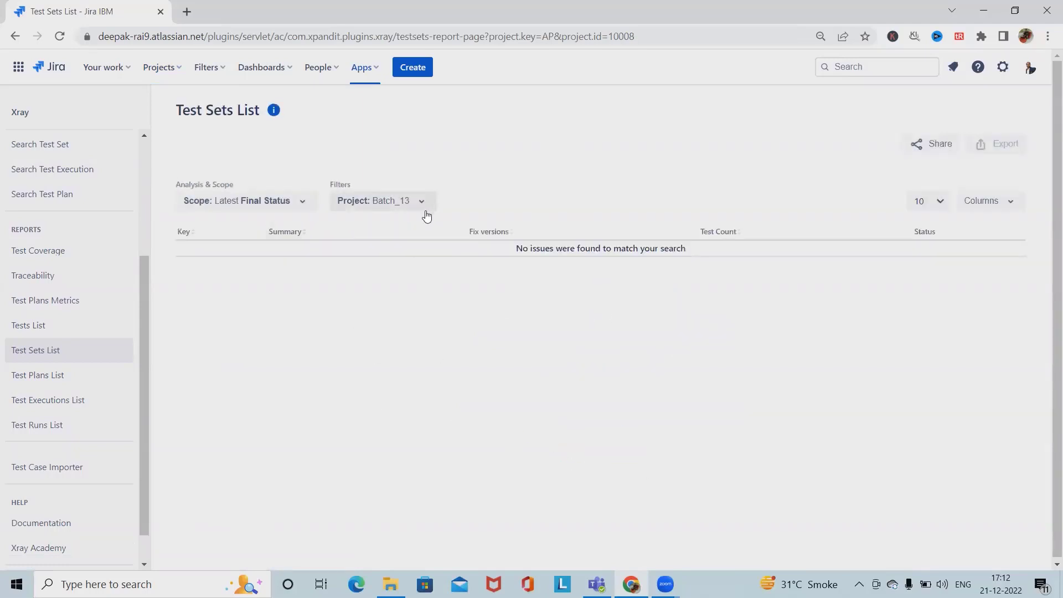
Filter the report to Abhaya_Project instead of Batch_13 and open AP-108 Demo_Testset.
{"action": "left_click", "coordinate": [416, 201]}
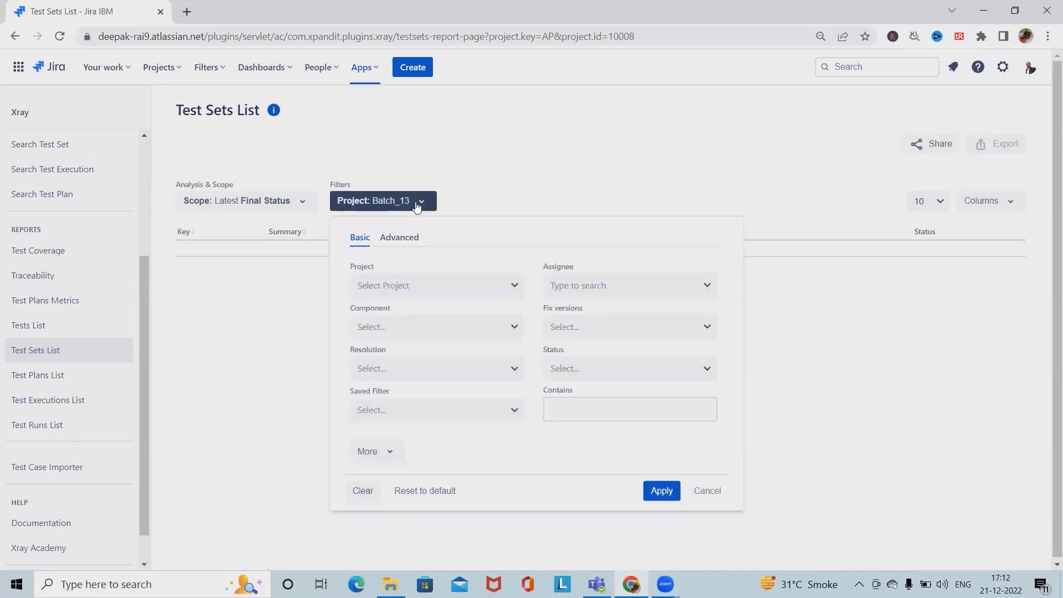
{"action": "left_click", "coordinate": [499, 285]}
{"action": "left_click", "coordinate": [663, 491]}
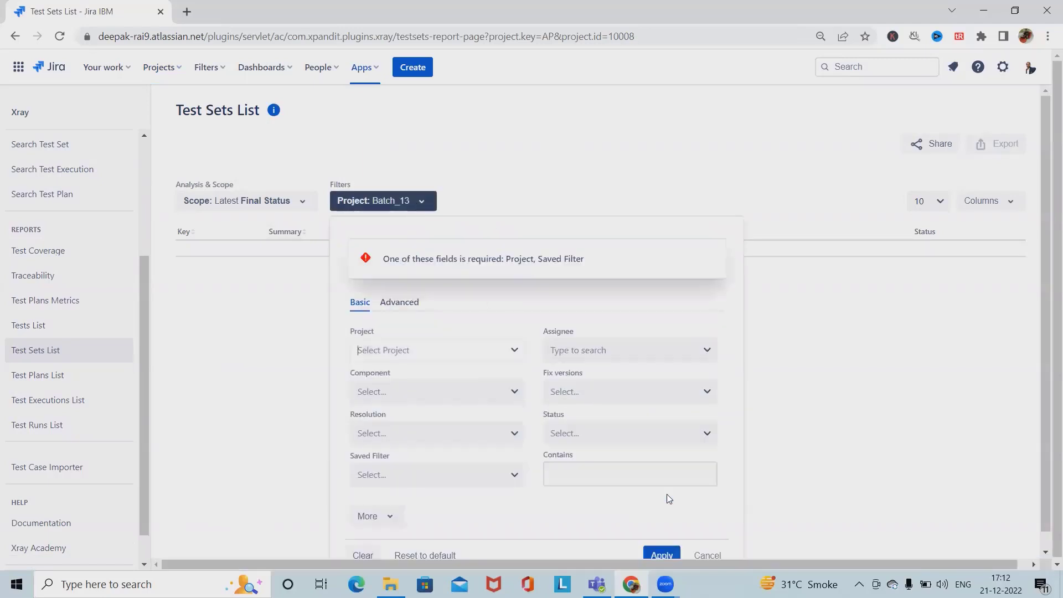
{"action": "left_click", "coordinate": [488, 348]}
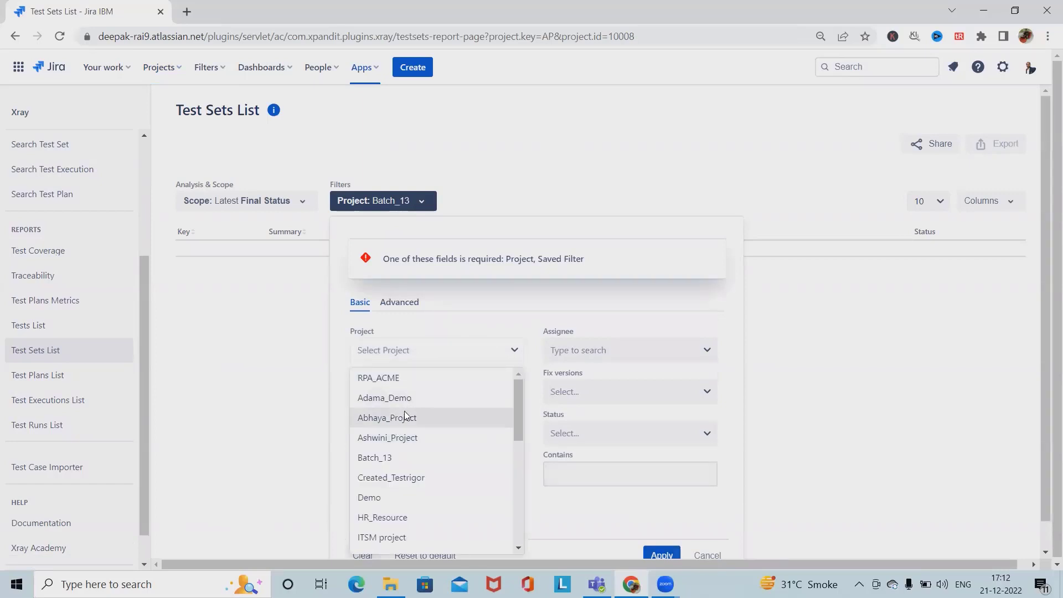
{"action": "left_click", "coordinate": [404, 411]}
{"action": "left_click", "coordinate": [663, 491]}
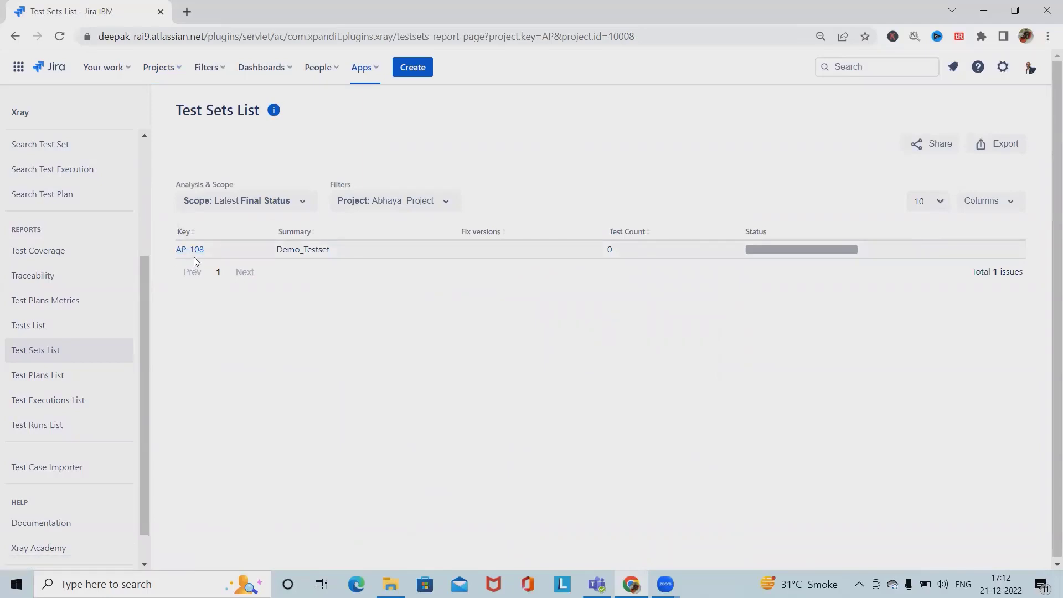
{"action": "left_click", "coordinate": [198, 250]}
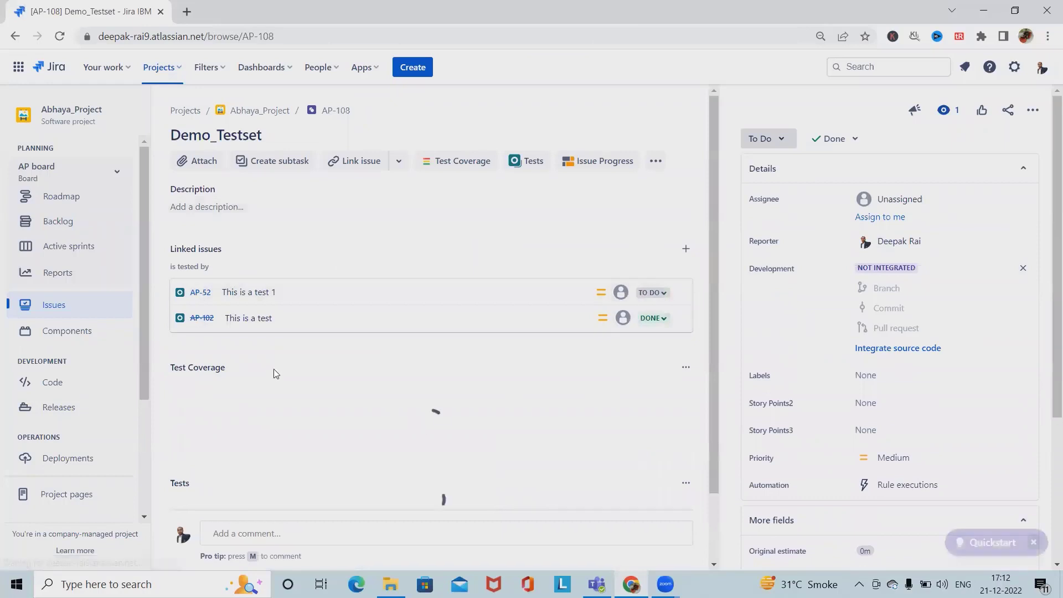
Assign Demo_Testset AP-108 to sprint B1 Sprint 1.
{"action": "scroll", "coordinate": [274, 369], "scroll_direction": "down", "scroll_amount": 1}
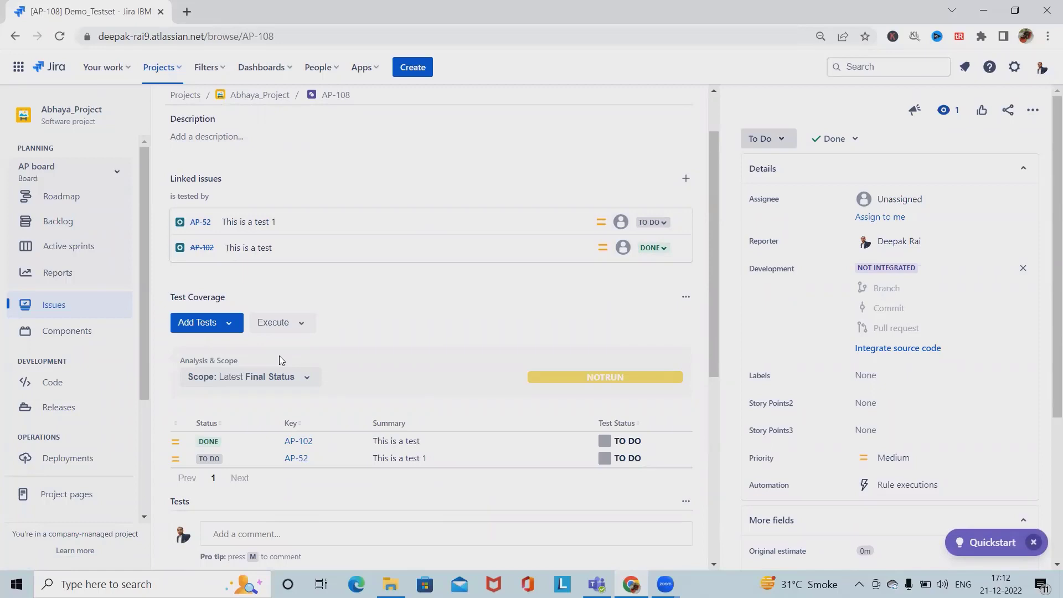
{"action": "scroll", "coordinate": [886, 355], "scroll_direction": "down", "scroll_amount": 3}
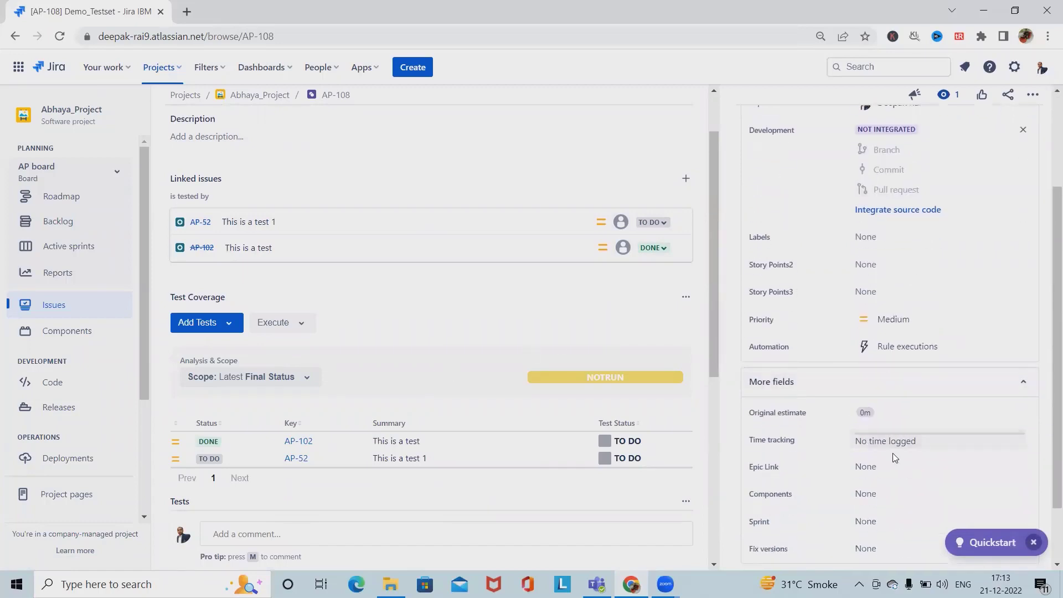
{"action": "scroll", "coordinate": [376, 277], "scroll_direction": "up", "scroll_amount": 2}
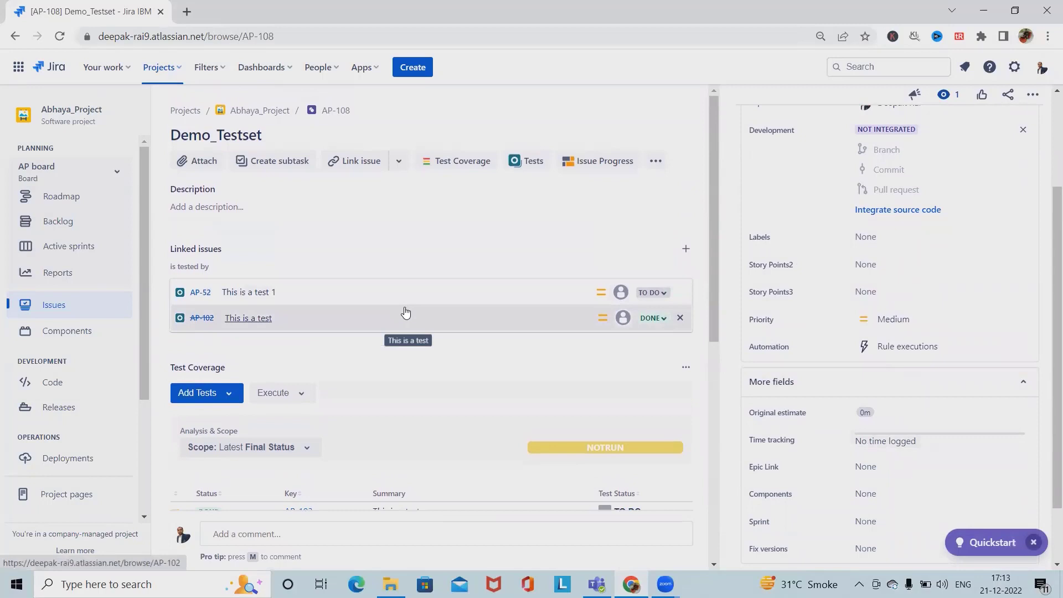
{"action": "scroll", "coordinate": [895, 425], "scroll_direction": "down", "scroll_amount": 2}
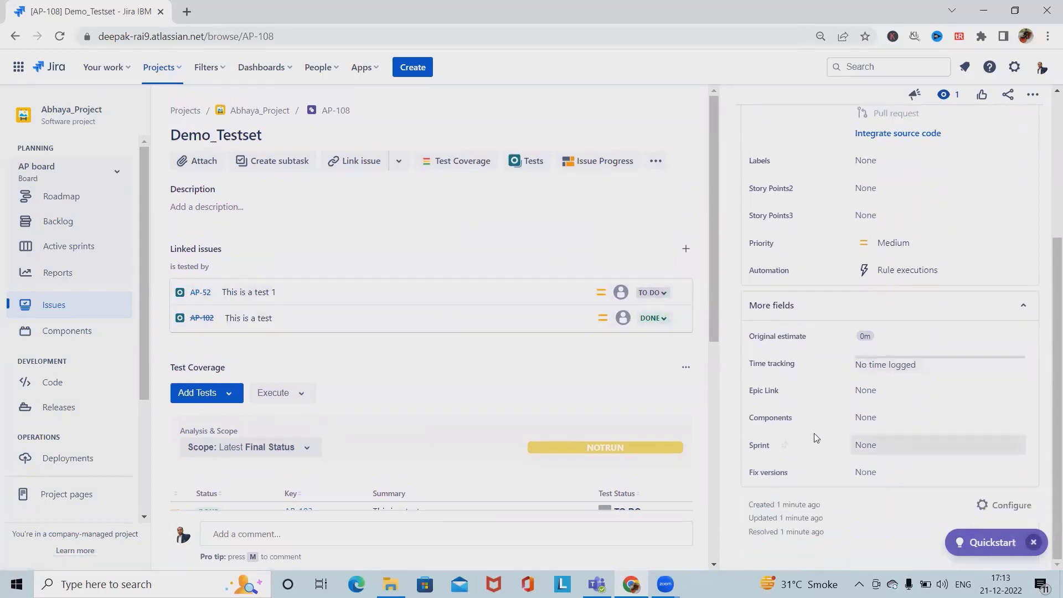
{"action": "left_click", "coordinate": [883, 447]}
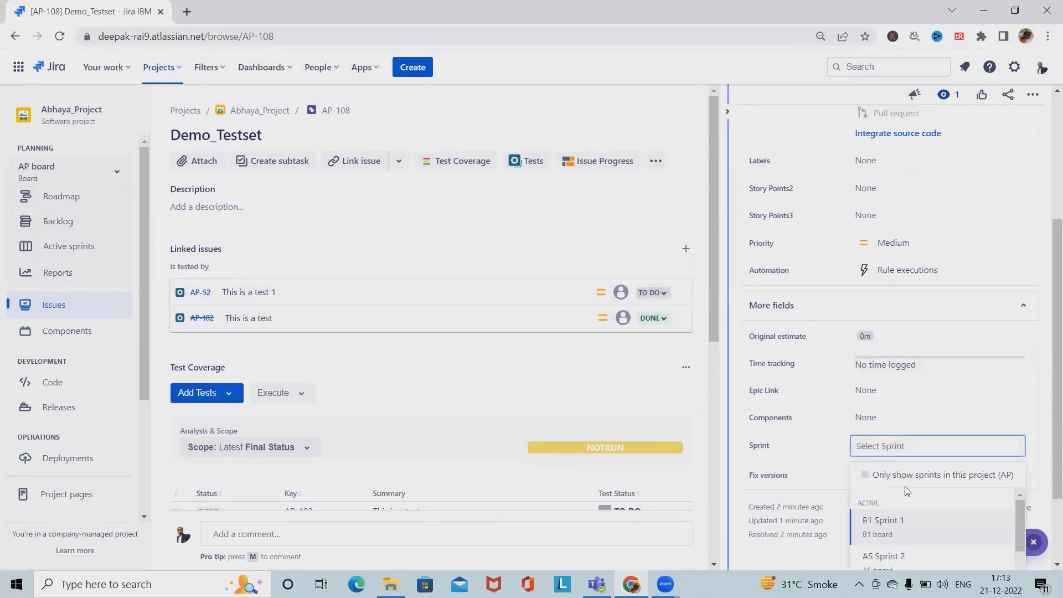
{"action": "left_click", "coordinate": [889, 499]}
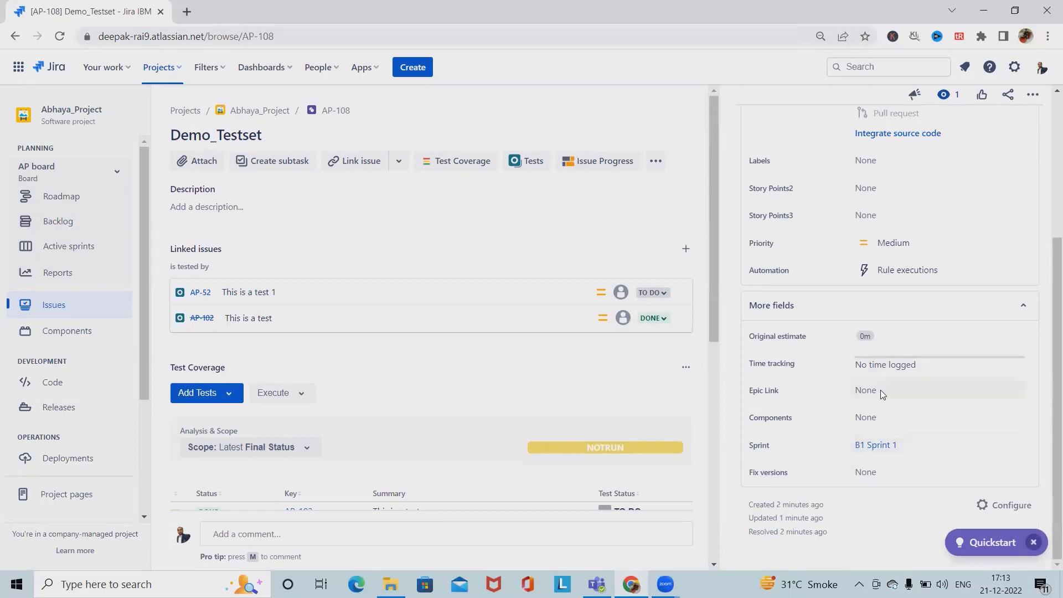
{"action": "scroll", "coordinate": [869, 326], "scroll_direction": "up", "scroll_amount": 4}
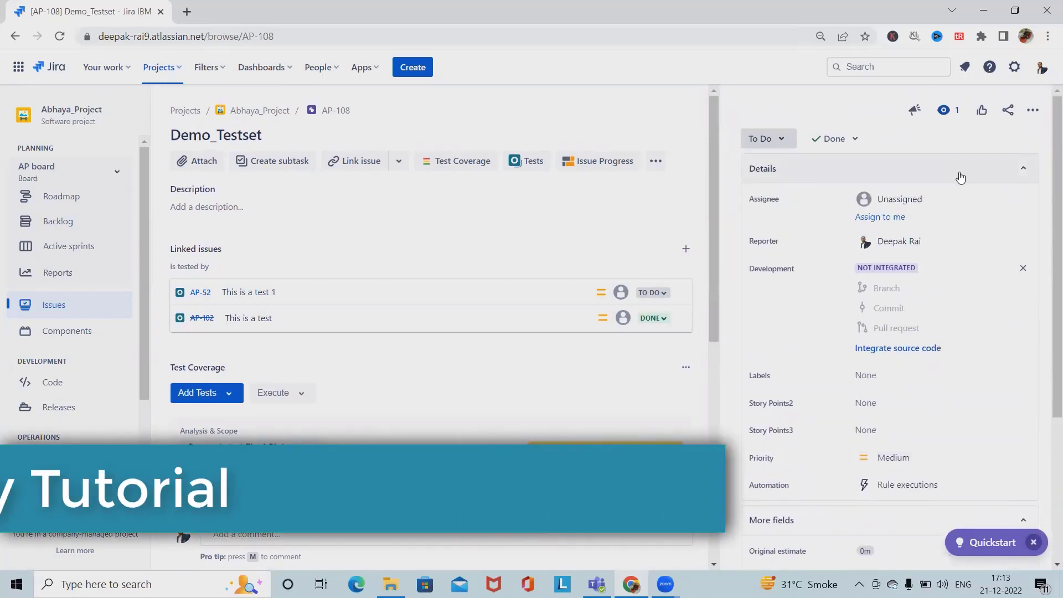
{"action": "scroll", "coordinate": [908, 300], "scroll_direction": "down", "scroll_amount": 3}
{"action": "scroll", "coordinate": [338, 337], "scroll_direction": "down", "scroll_amount": 1}
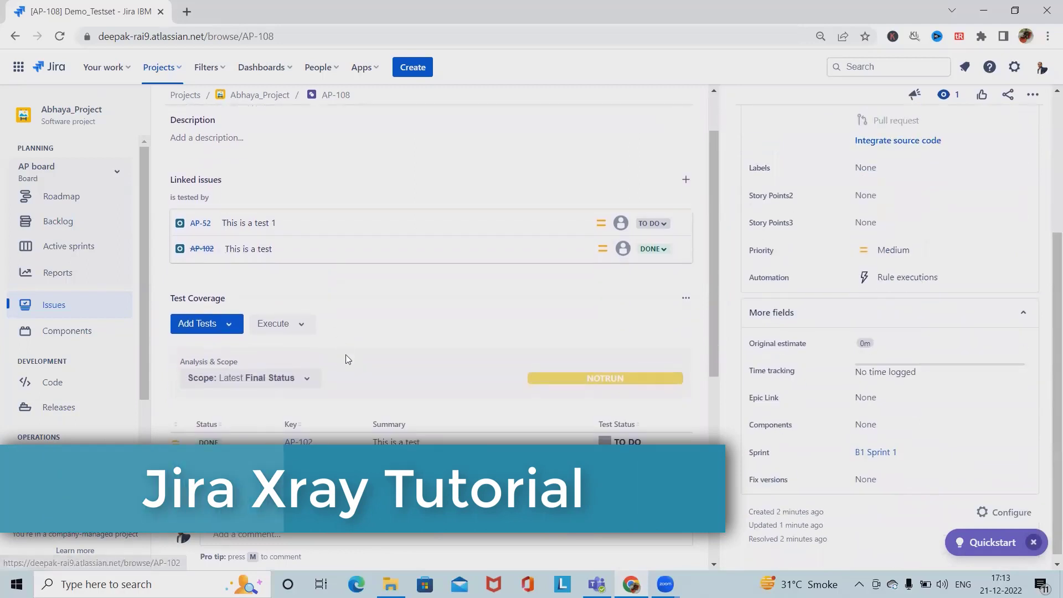
{"action": "scroll", "coordinate": [342, 386], "scroll_direction": "down", "scroll_amount": 5}
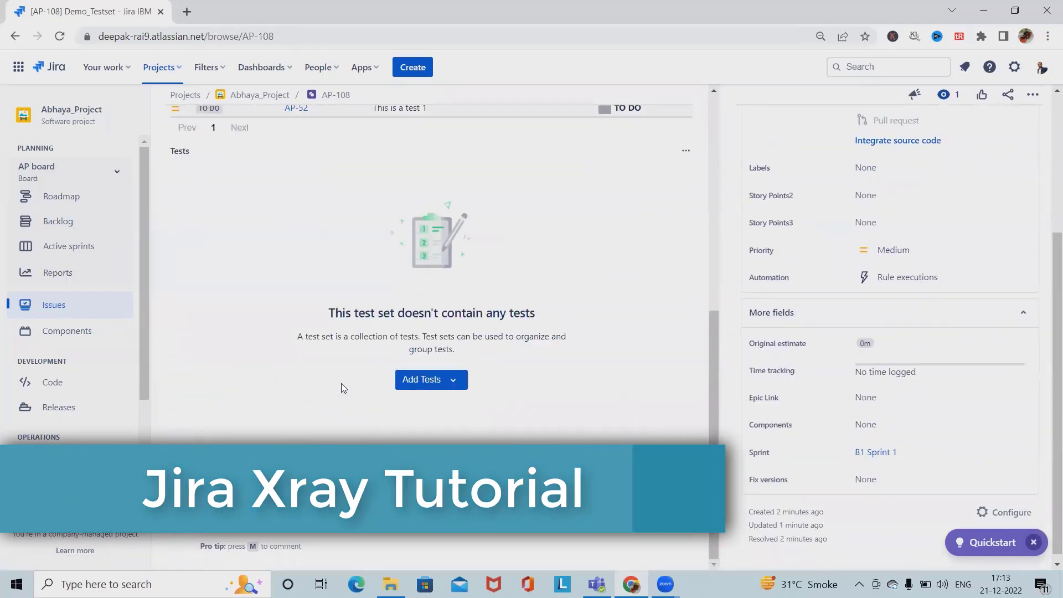
{"action": "scroll", "coordinate": [443, 413], "scroll_direction": "up", "scroll_amount": 8}
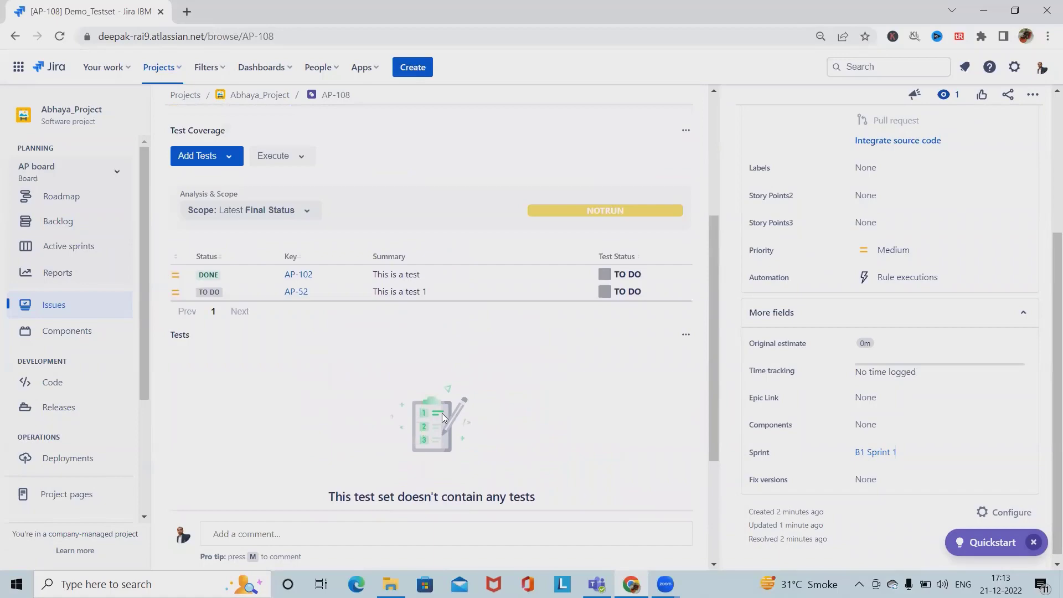
{"action": "scroll", "coordinate": [424, 421], "scroll_direction": "down", "scroll_amount": 7}
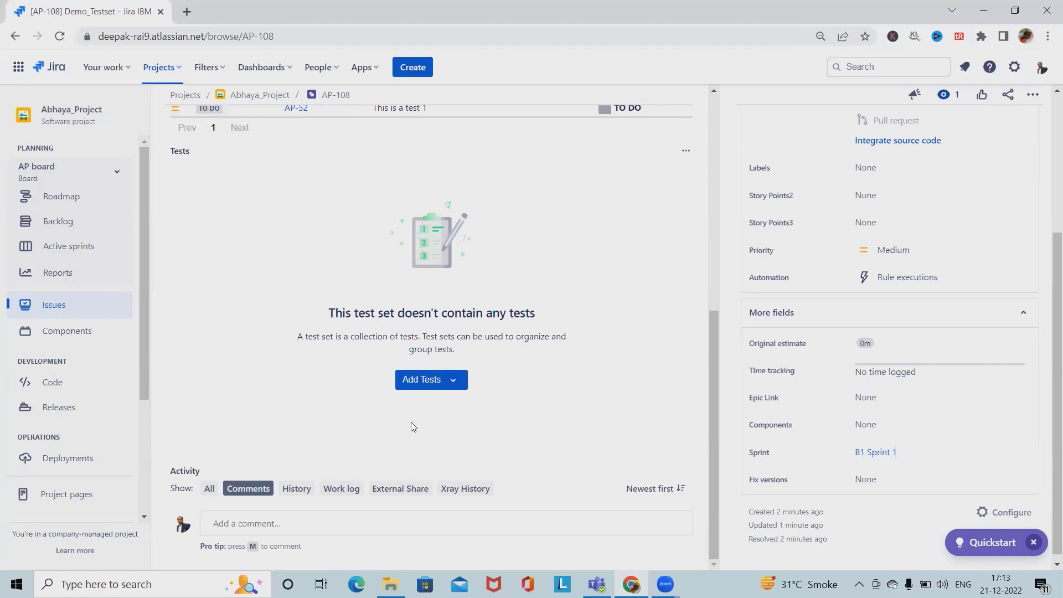
Create a new test 'test 3' from the test set, with resolution Enviroment.
{"action": "left_click", "coordinate": [453, 381]}
{"action": "left_click", "coordinate": [442, 411]}
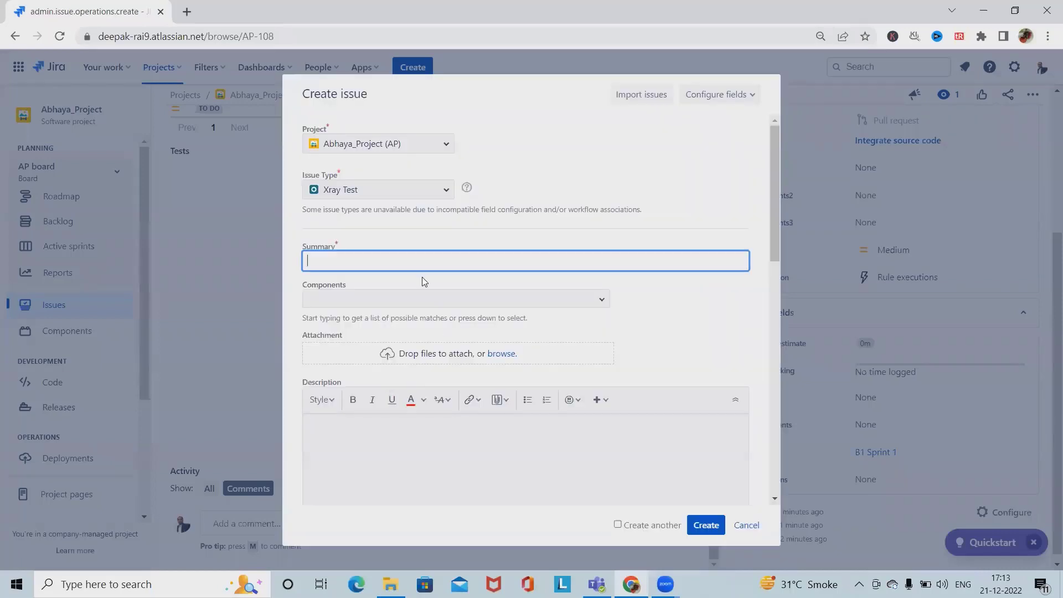
{"action": "type", "text": "test 3"}
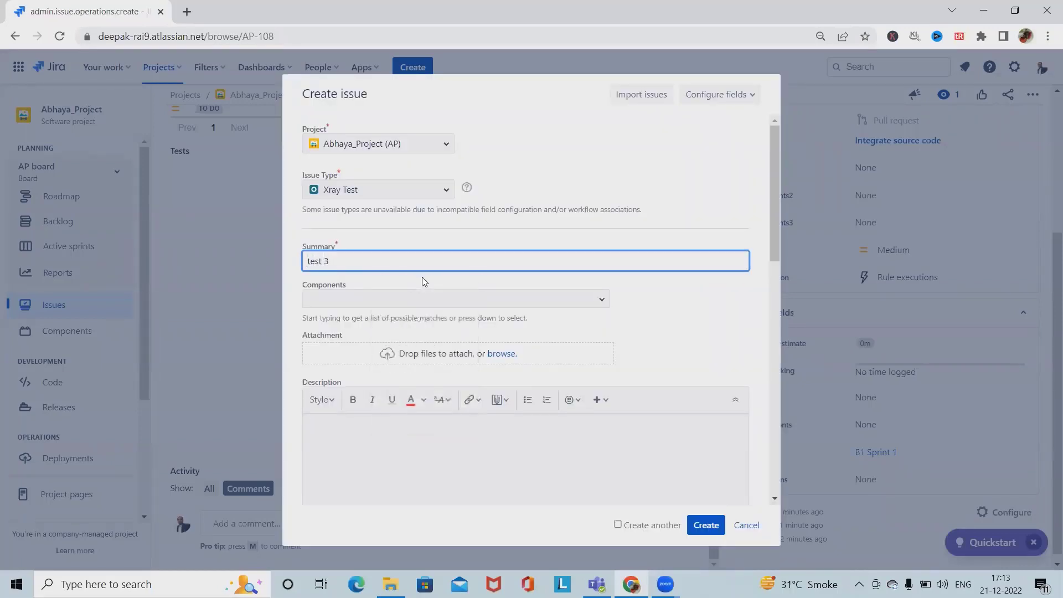
{"action": "scroll", "coordinate": [422, 277], "scroll_direction": "down", "scroll_amount": 3}
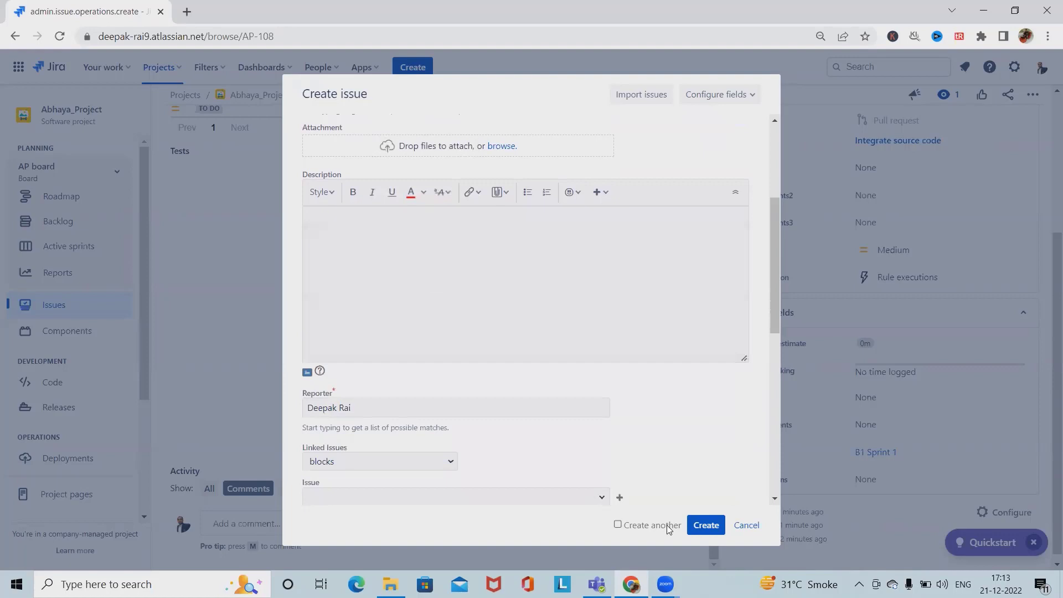
{"action": "left_click", "coordinate": [696, 529]}
{"action": "left_click", "coordinate": [415, 481]}
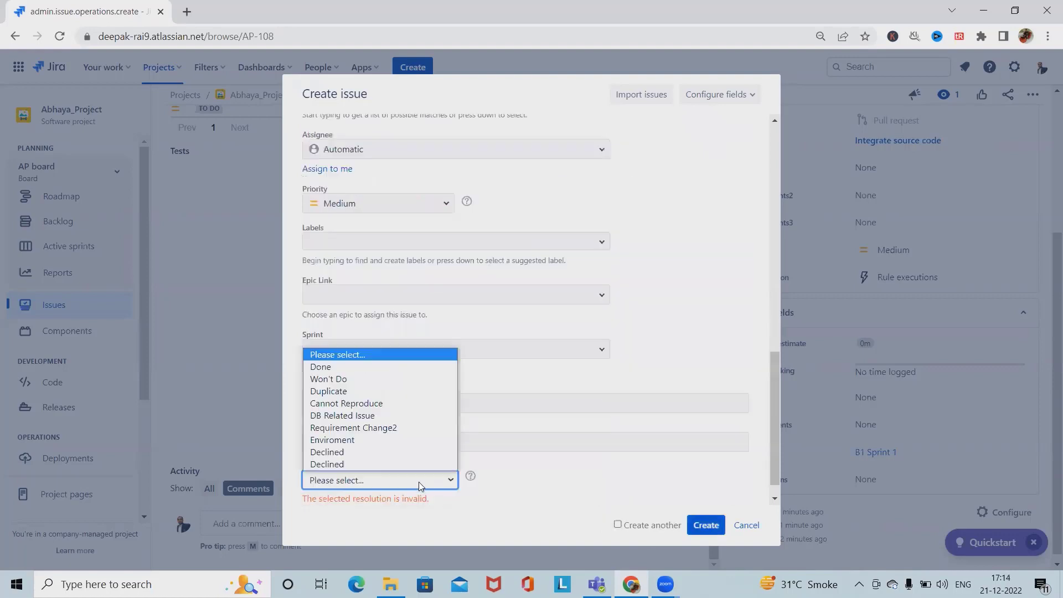
{"action": "left_click", "coordinate": [355, 449]}
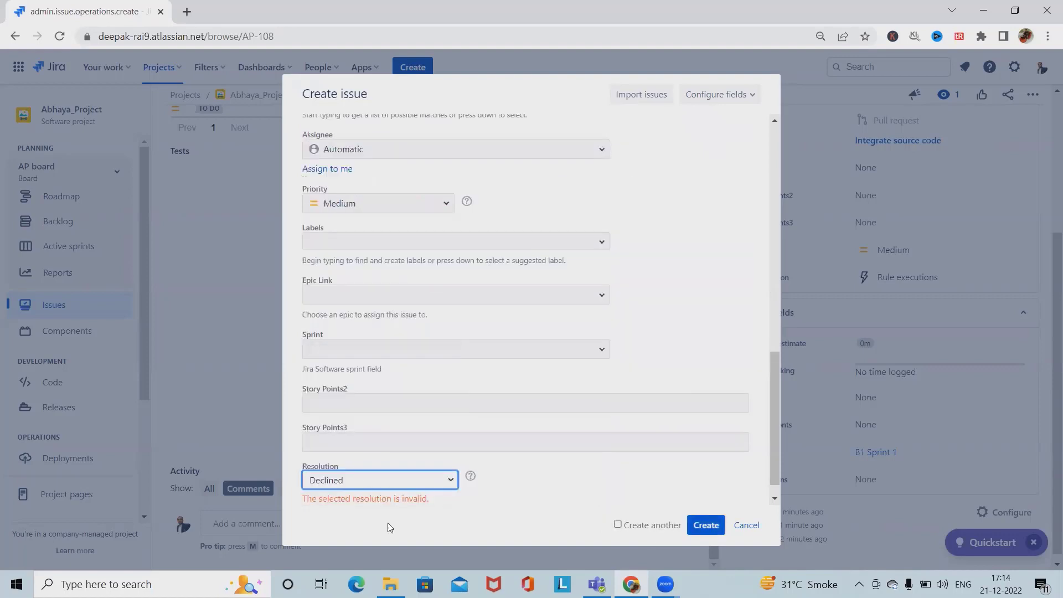
{"action": "left_click", "coordinate": [433, 480]}
{"action": "left_click", "coordinate": [336, 439]}
{"action": "left_click", "coordinate": [712, 526]}
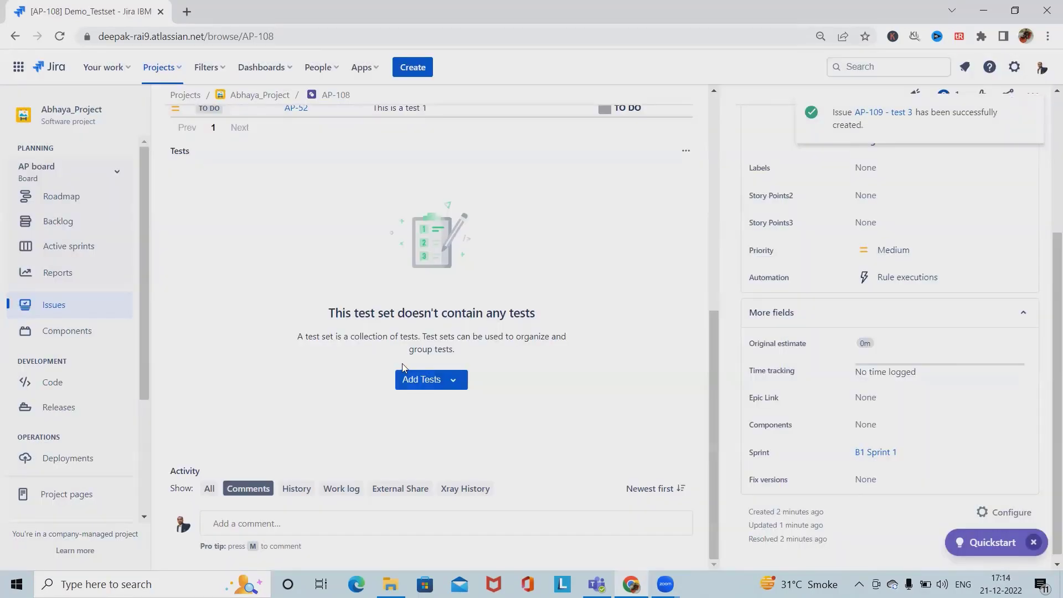
Scroll through Demo_Testset to confirm AP-109 'test 3' appears, then show the Add Tests options.
{"action": "scroll", "coordinate": [407, 367], "scroll_direction": "up", "scroll_amount": 8}
{"action": "scroll", "coordinate": [418, 420], "scroll_direction": "down", "scroll_amount": 5}
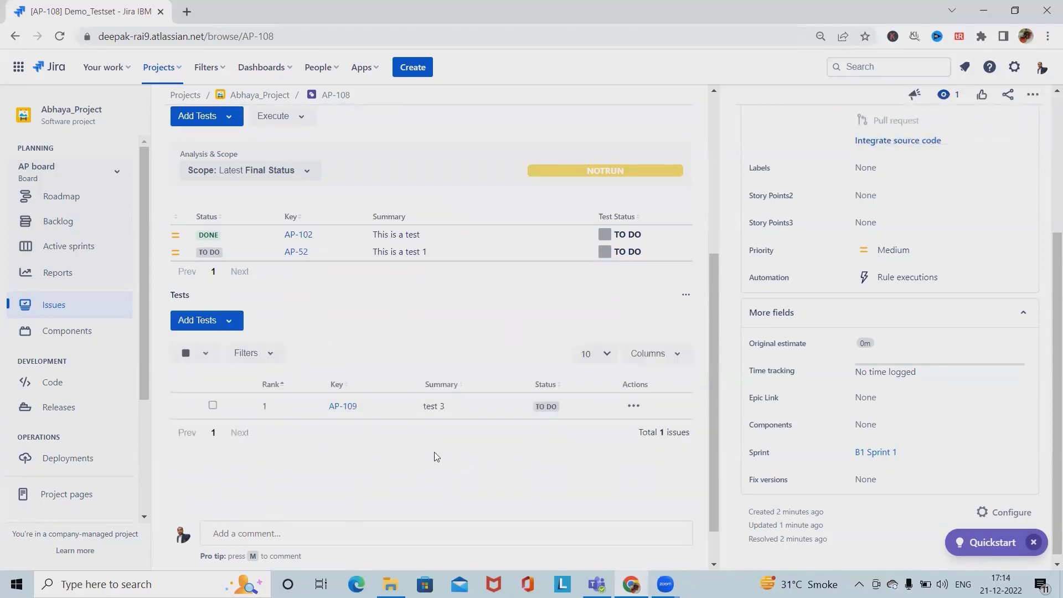
{"action": "scroll", "coordinate": [260, 369], "scroll_direction": "up", "scroll_amount": 1}
{"action": "scroll", "coordinate": [260, 369], "scroll_direction": "up", "scroll_amount": 2}
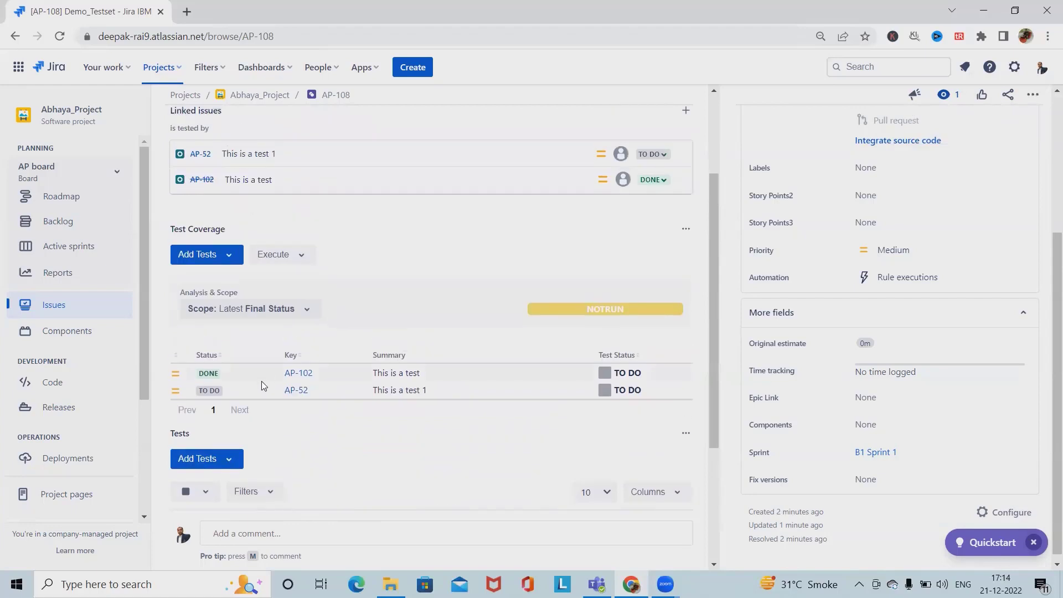
{"action": "scroll", "coordinate": [263, 390], "scroll_direction": "up", "scroll_amount": 2}
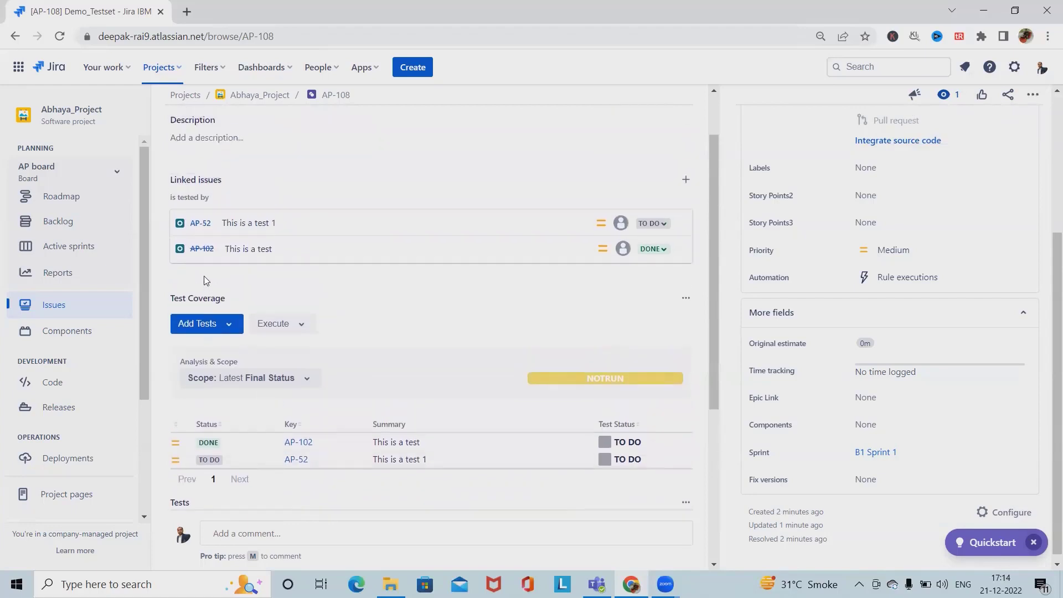
{"action": "scroll", "coordinate": [231, 424], "scroll_direction": "down", "scroll_amount": 5}
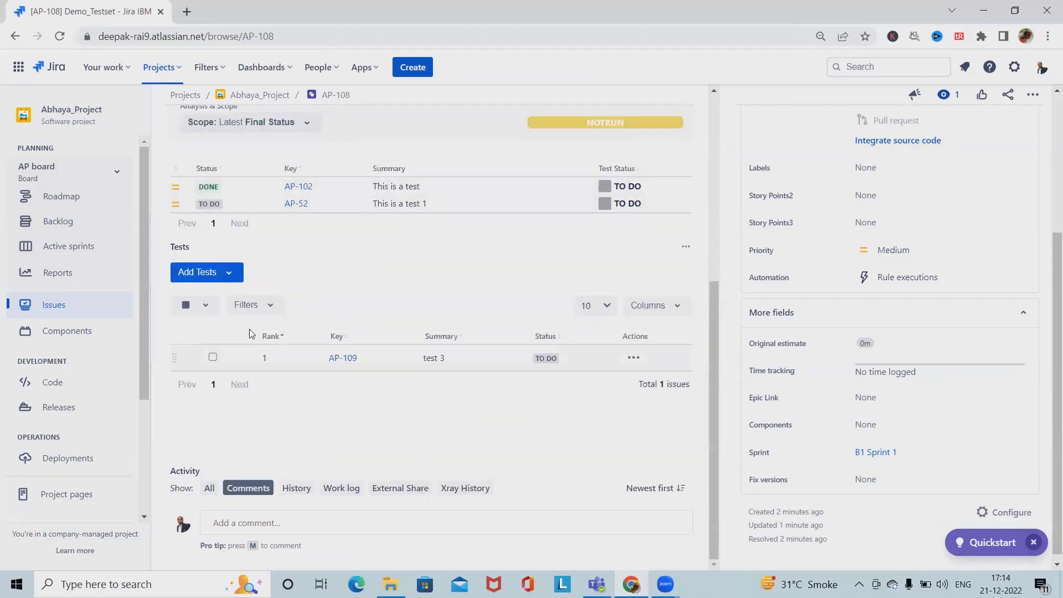
{"action": "scroll", "coordinate": [305, 360], "scroll_direction": "up", "scroll_amount": 1}
{"action": "scroll", "coordinate": [350, 426], "scroll_direction": "down", "scroll_amount": 1}
{"action": "scroll", "coordinate": [342, 439], "scroll_direction": "up", "scroll_amount": 6}
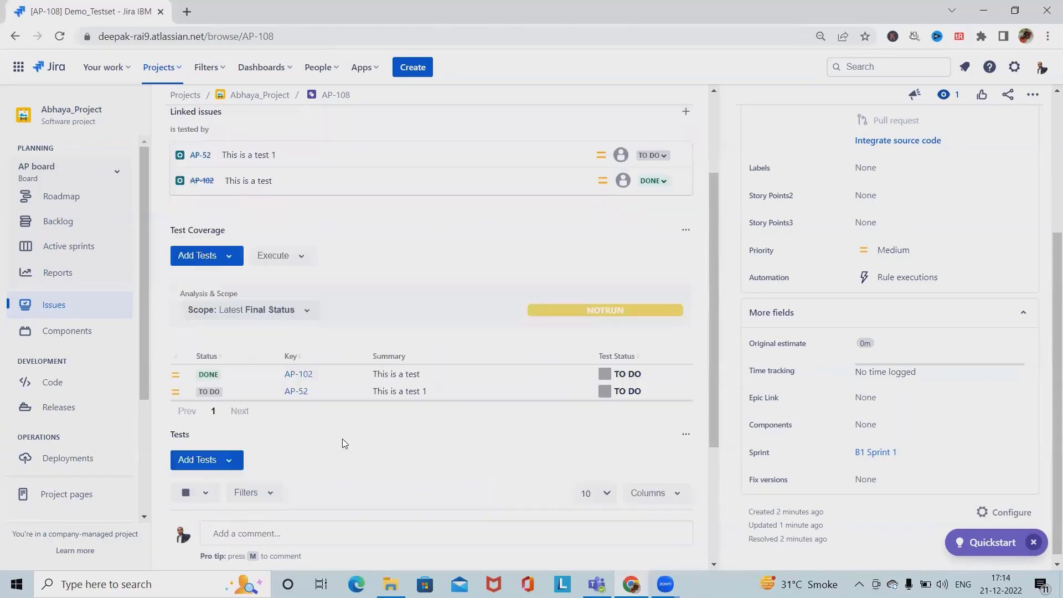
{"action": "left_click", "coordinate": [231, 391]}
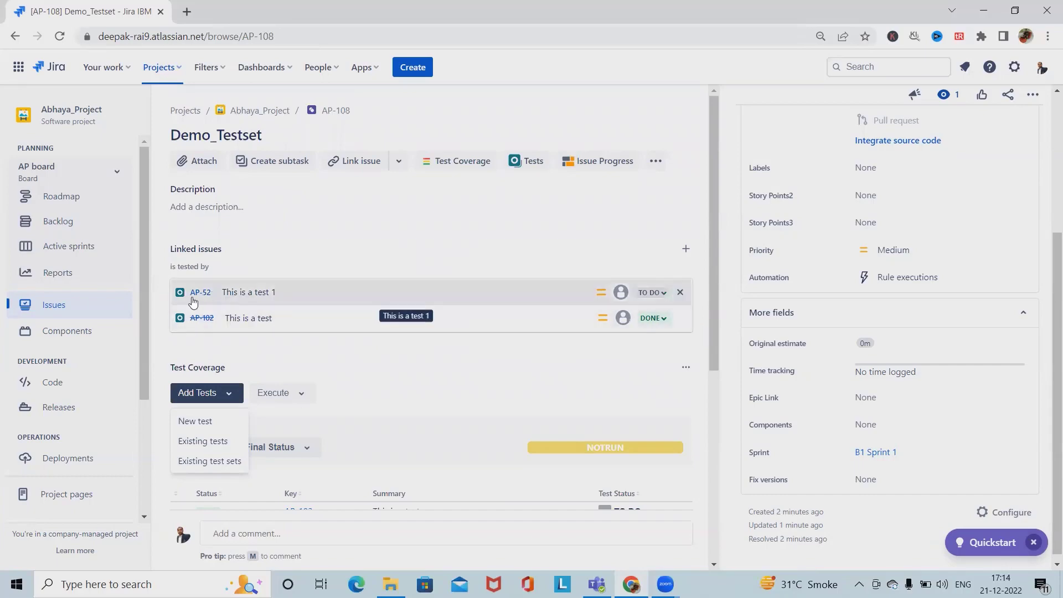
Remove the AP-52 'This is a test 1' link, leaving only AP-102 linked.
{"action": "left_click", "coordinate": [680, 292]}
{"action": "left_click", "coordinate": [576, 172]}
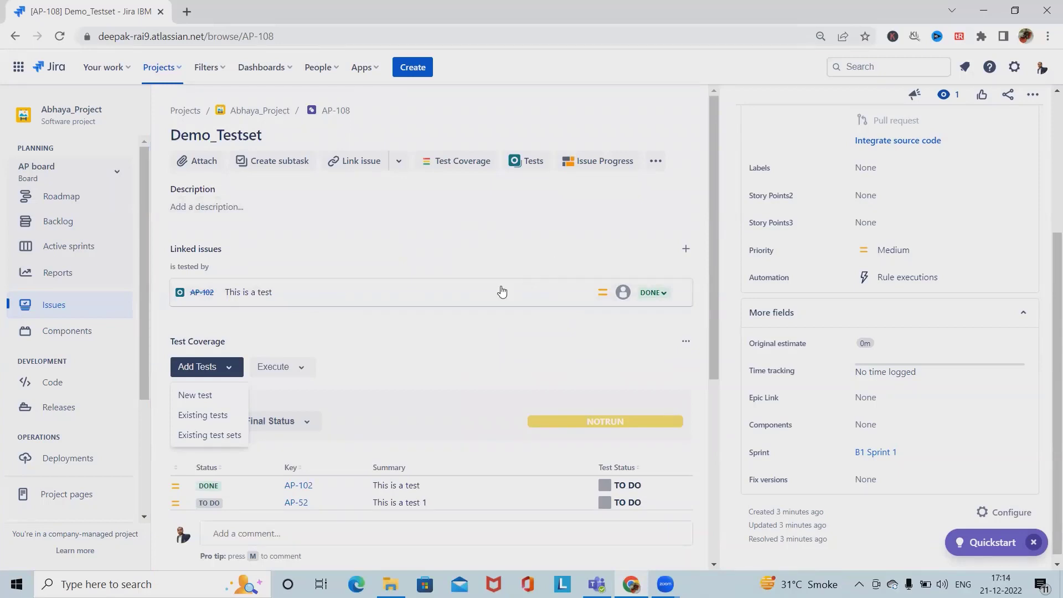
{"action": "scroll", "coordinate": [359, 434], "scroll_direction": "down", "scroll_amount": 5}
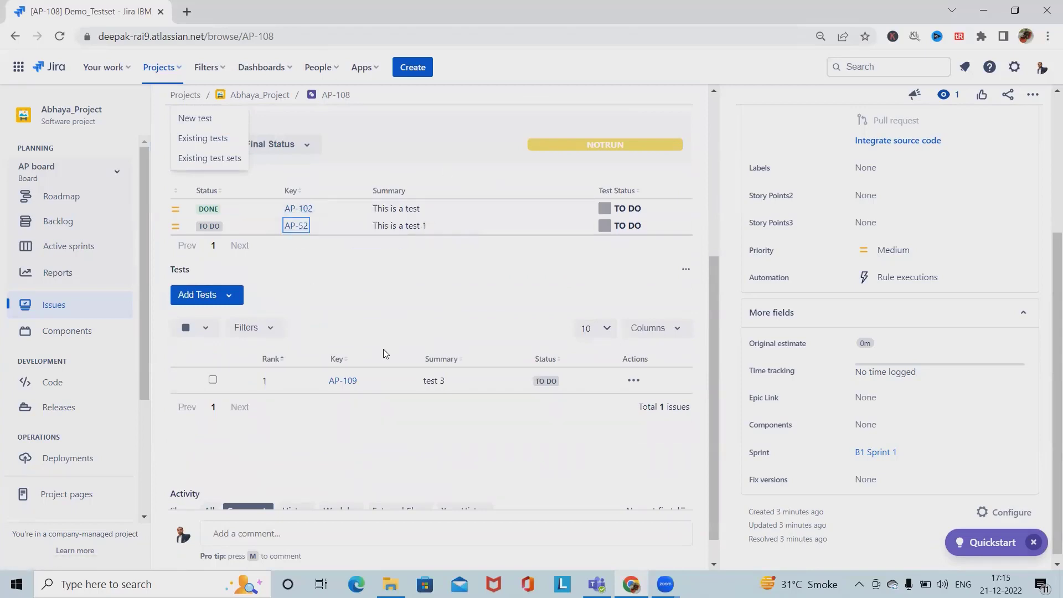
{"action": "scroll", "coordinate": [386, 360], "scroll_direction": "down", "scroll_amount": 1}
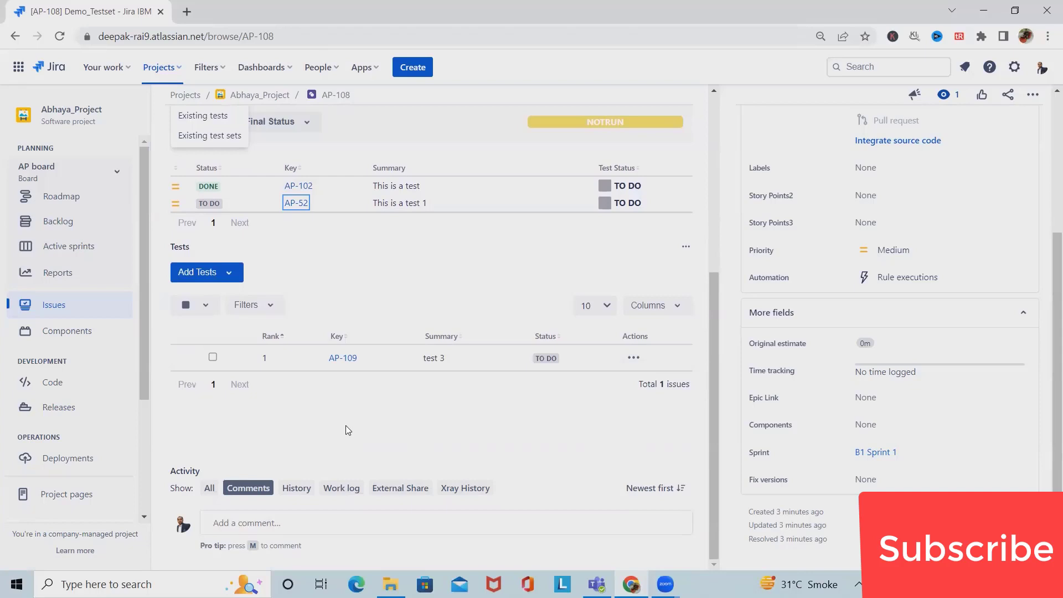
{"action": "scroll", "coordinate": [967, 268], "scroll_direction": "up", "scroll_amount": 4}
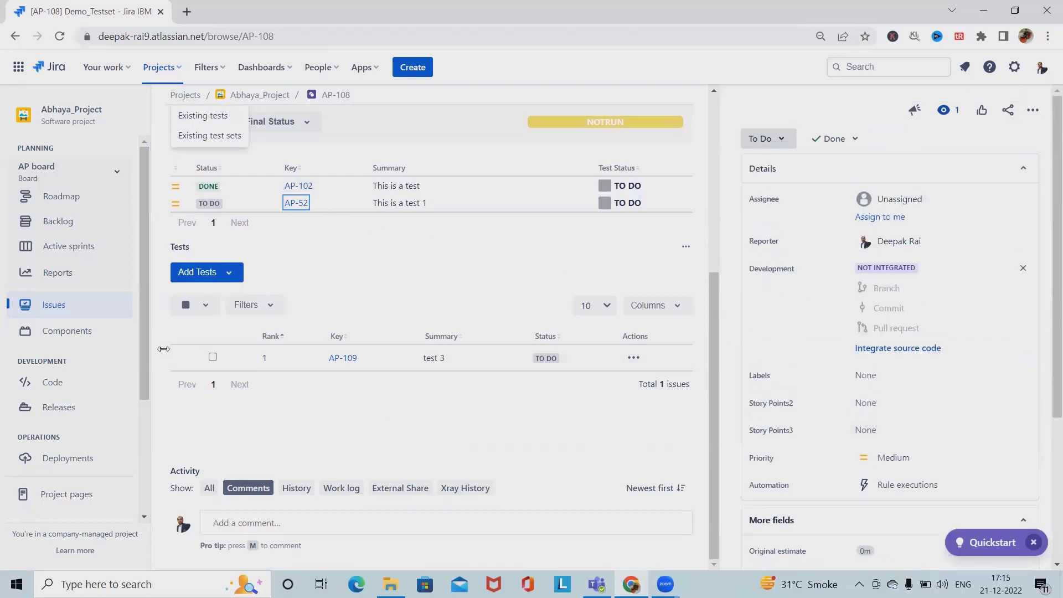
{"action": "scroll", "coordinate": [247, 208], "scroll_direction": "up", "scroll_amount": 5}
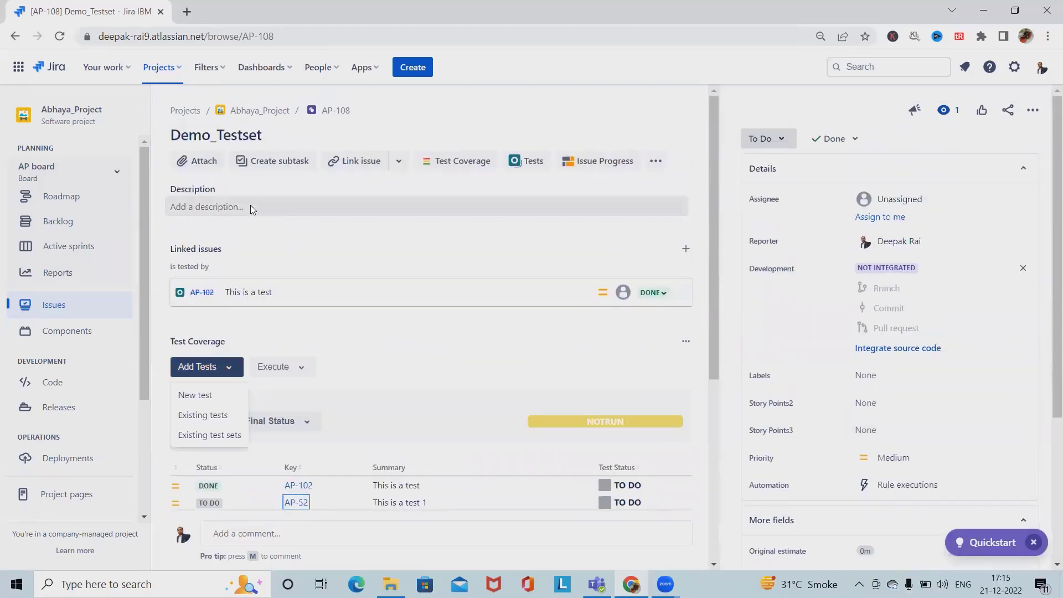